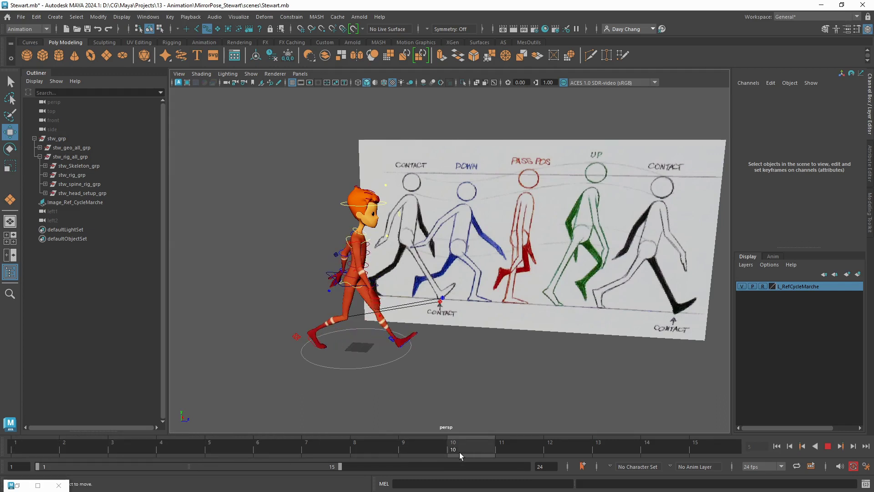
- Scrub the timeline between frames 5 and 9 and look at the character's contact pose beside the walk-cycle reference
left_click(413, 449)
left_click(230, 446)
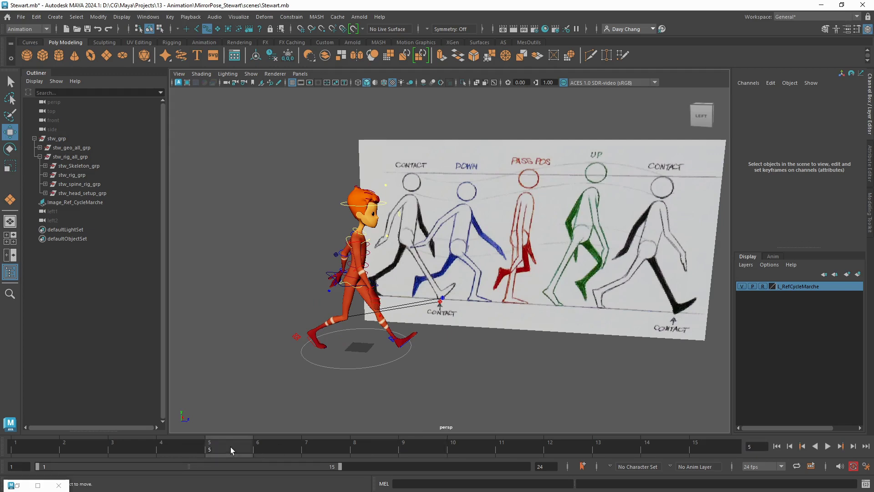
left_click(294, 447)
left_click(336, 448)
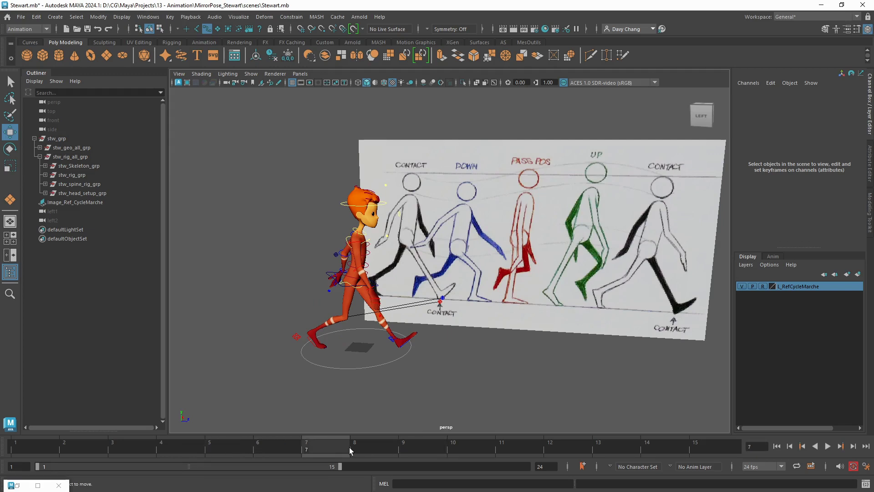
left_click(375, 447)
left_click(416, 446)
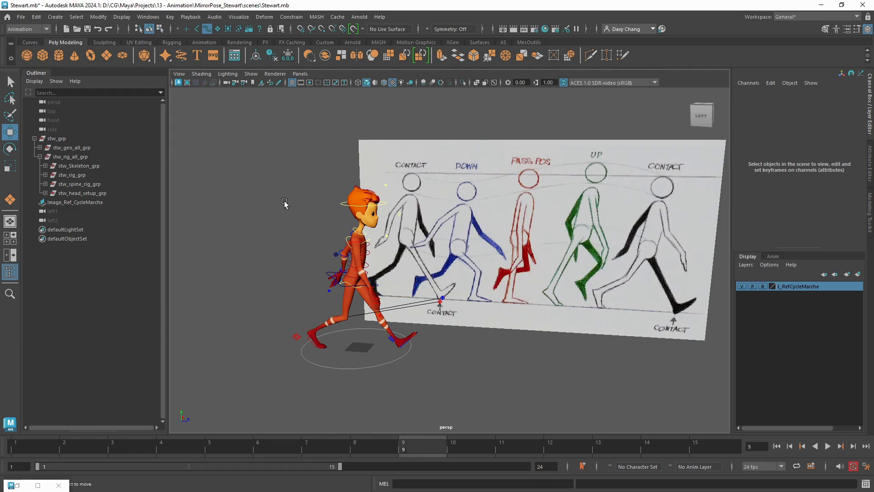
left_click_drag(279, 185, 319, 228, "alt")
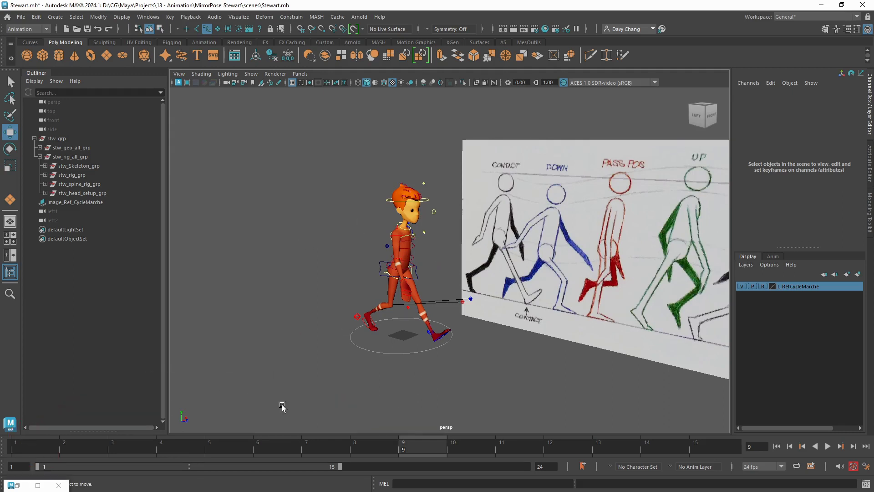
- Bring up Studio Library to view the saved Stewart poses and mirror table, and minimize it again
left_click(13, 484)
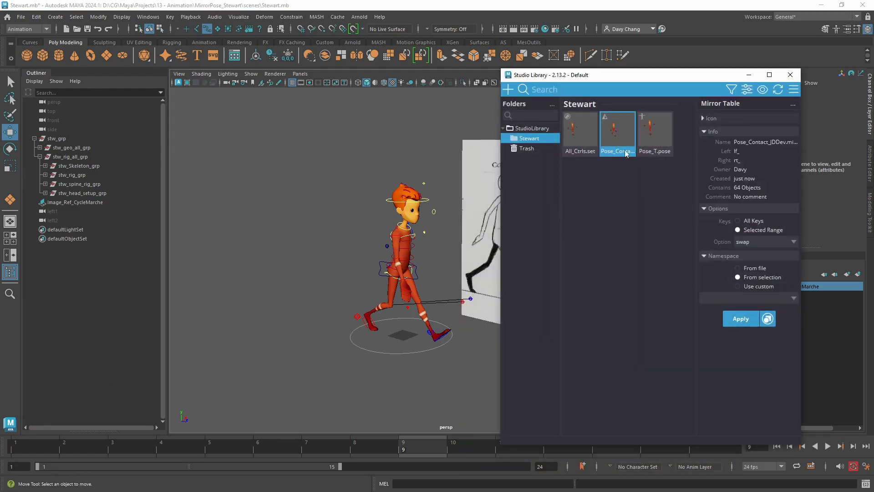
left_click(749, 75)
left_click_drag(360, 294, 406, 300, "alt")
scroll(313, 325, "up", 2)
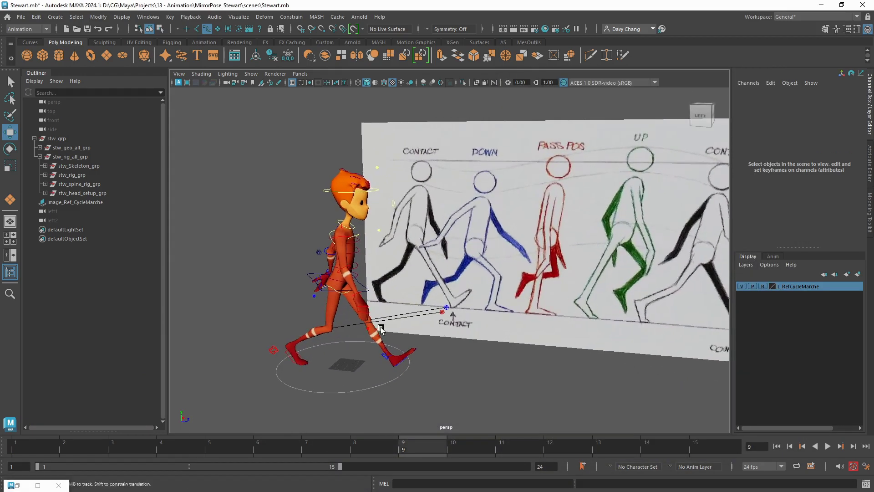
- Play the animation, stop at frame 5, and examine the contact pose against the reference in the side view
key("alt+v")
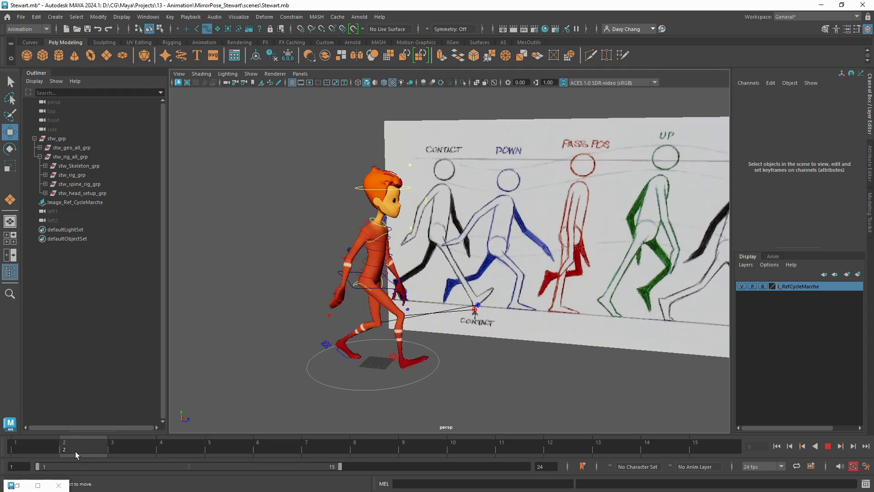
left_click(209, 455)
left_click_drag(477, 300, 401, 304, "alt")
key("space")
key("space")
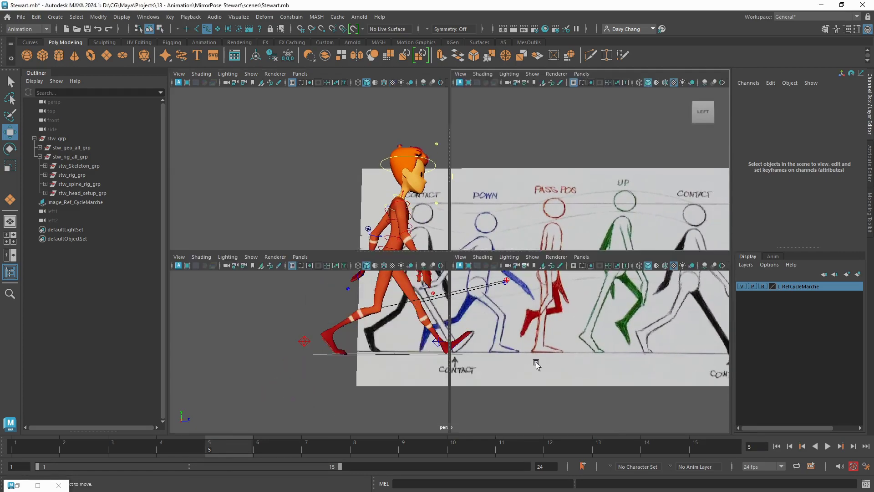
scroll(442, 245, "up", 3)
scroll(442, 244, "up", 2)
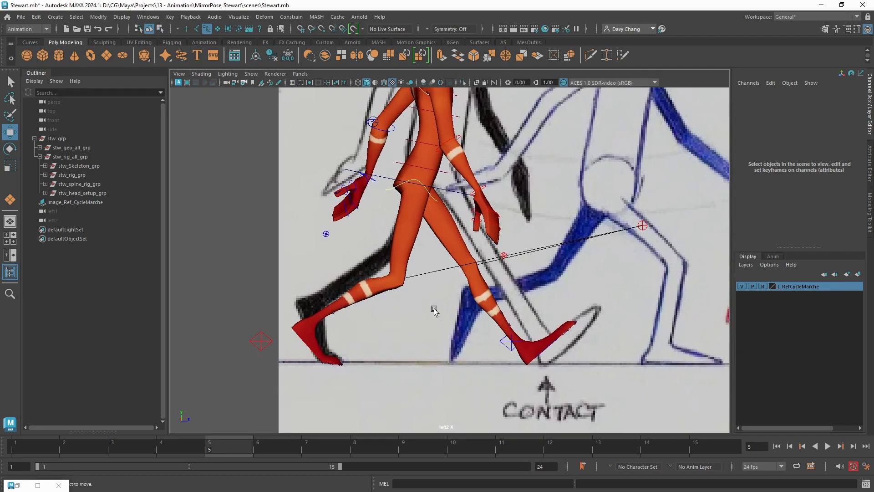
middle_click_drag(433, 307, 535, 330, "alt")
- Compare the left foot IK control's channels at frame 5 with the right foot IK control's at frame 1
left_click(534, 329)
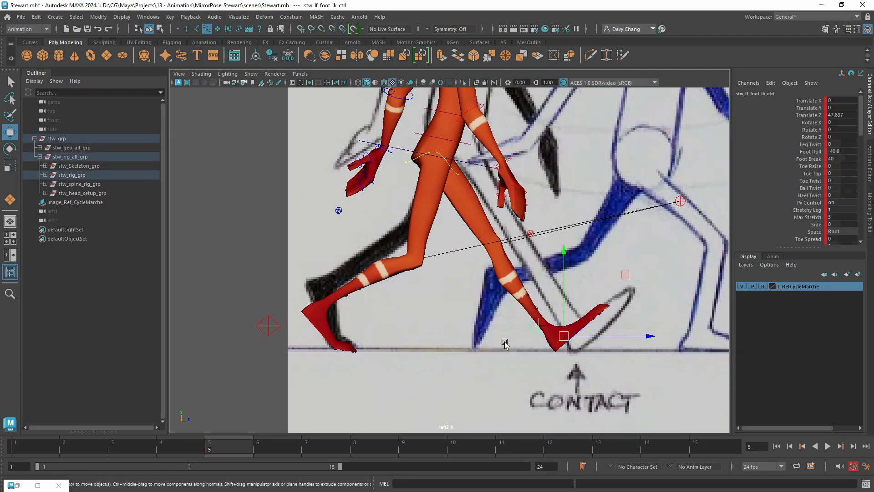
mouse_move(45, 448)
left_mouse_down()
mouse_move(19, 449)
mouse_move(208, 459)
mouse_move(32, 459)
mouse_move(220, 456)
mouse_move(38, 451)
mouse_move(220, 444)
mouse_move(105, 449)
mouse_move(220, 457)
mouse_move(45, 455)
left_mouse_up()
left_click(529, 336)
left_click(531, 329)
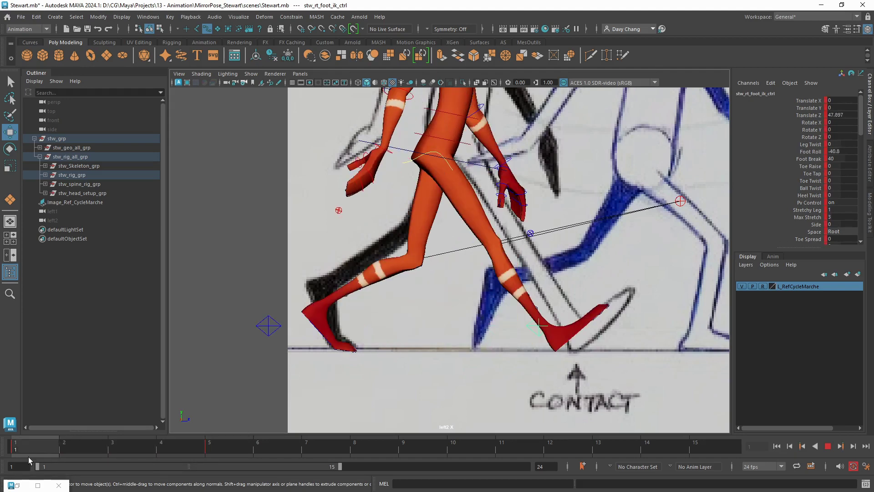
right_click_drag(500, 299, 325, 281, "alt")
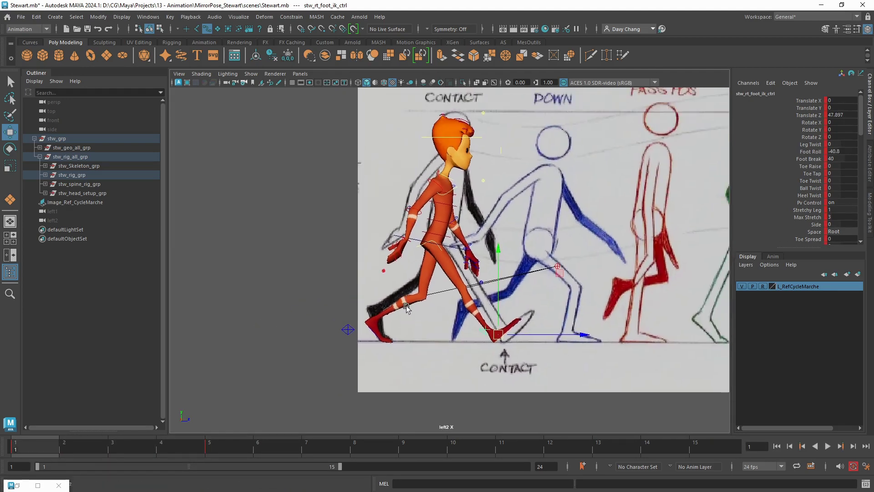
- Go to frame 3 and examine the PASS POS drawing in the reference from the perspective view
key("space")
key("space")
left_click_drag(464, 273, 438, 334, "alt")
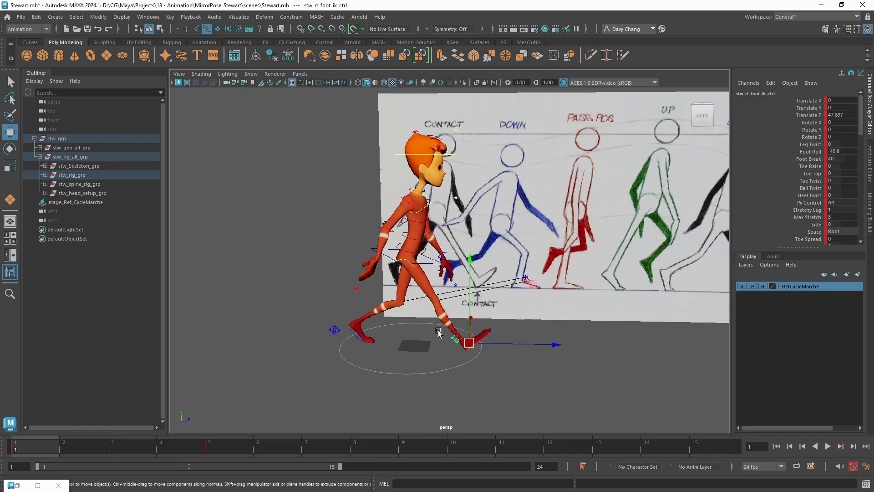
left_click(126, 449)
middle_click_drag(454, 280, 428, 294, "alt")
left_click_drag(429, 293, 435, 294, "alt")
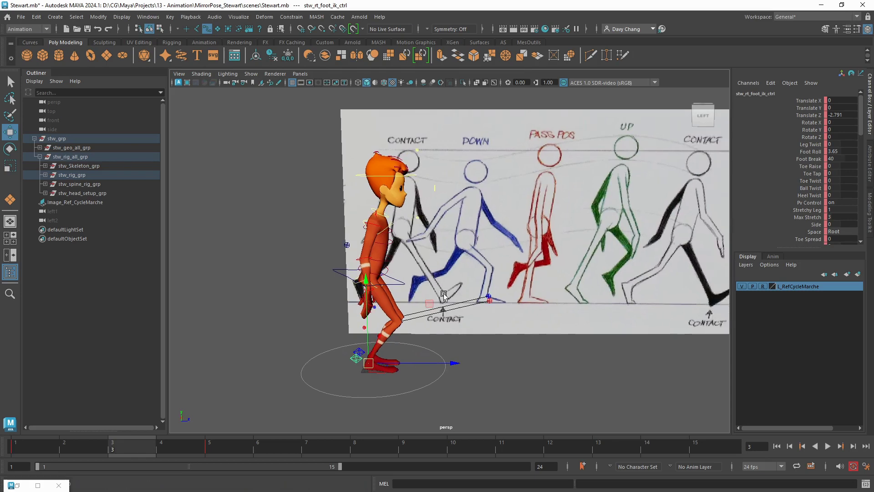
key("ctrl+2")
mouse_move(505, 119)
left_mouse_down()
mouse_move(567, 271)
mouse_move(580, 342)
left_mouse_up()
key("Escape")
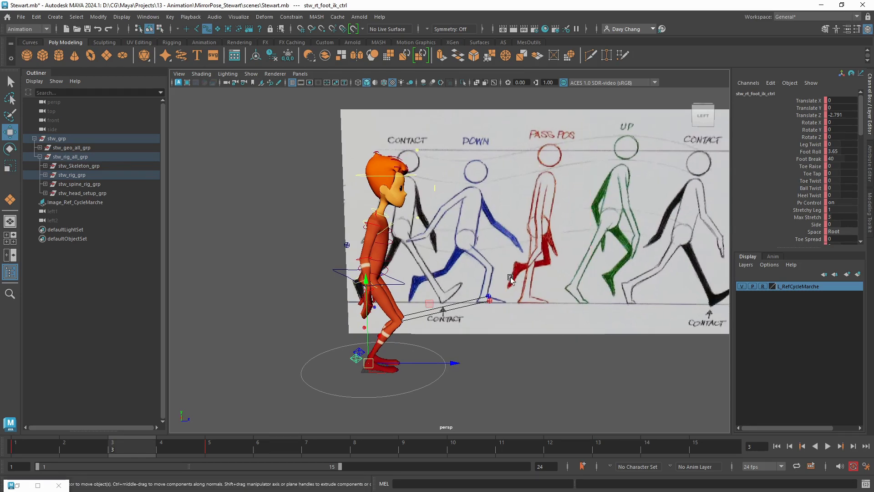
- In the side view, move Image_Ref_CycleMarche to about 18 in Translate Z, aligning the PASS POS drawing with the character
key("space")
key("space")
key("space")
scroll(419, 241, "down", 2)
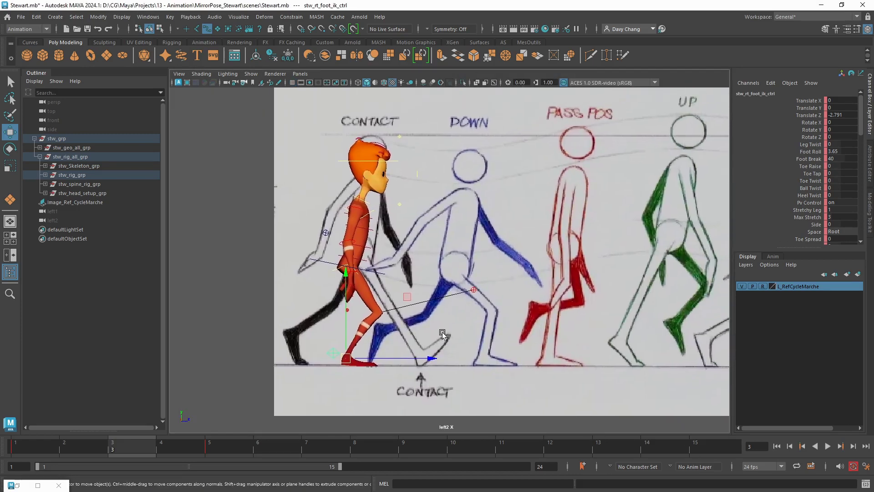
mouse_move(525, 120)
left_mouse_down()
mouse_move(651, 393)
mouse_move(630, 390)
left_mouse_up()
key("Escape")
left_click(76, 201)
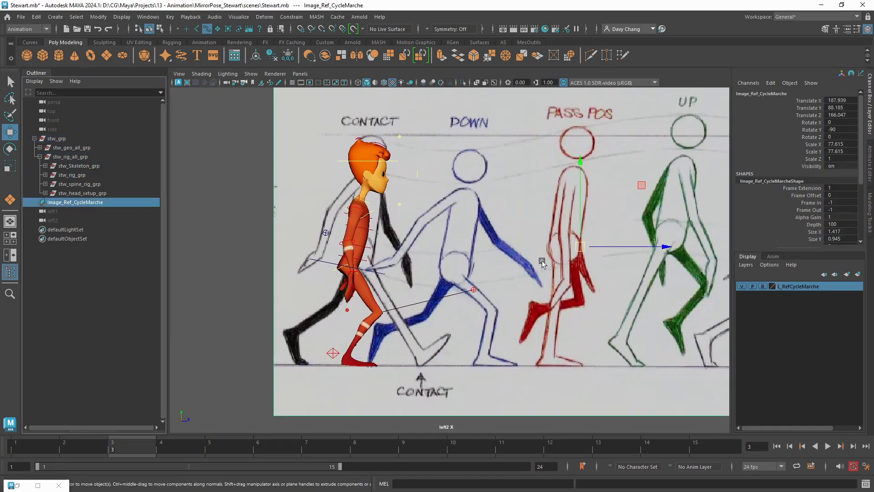
left_click_drag(662, 247, 461, 260)
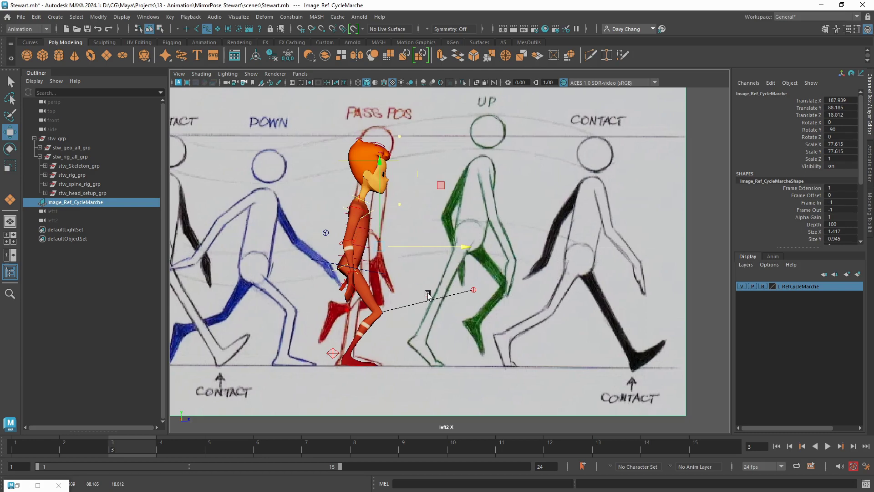
- Raise the stw_COG_ctrl hip control to about 0.92 in Translate Y at frame 3
left_click(318, 261)
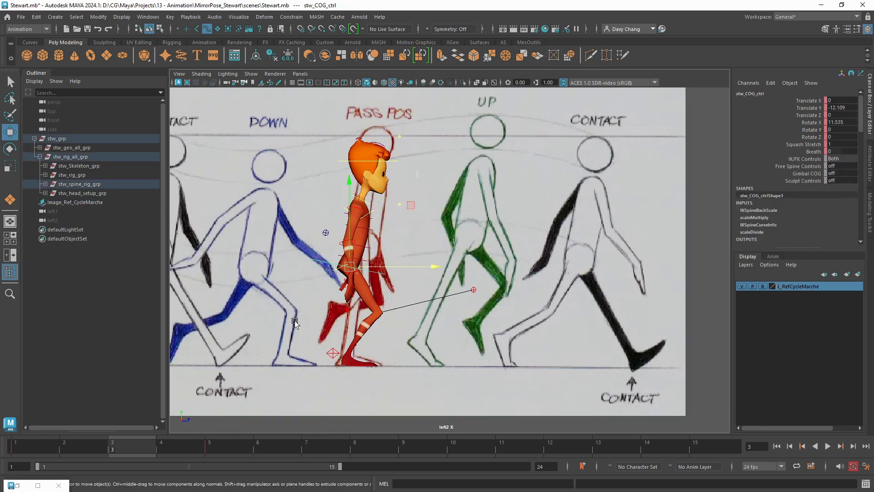
scroll(369, 324, "up", 1)
middle_click_drag(369, 323, 437, 323, "alt")
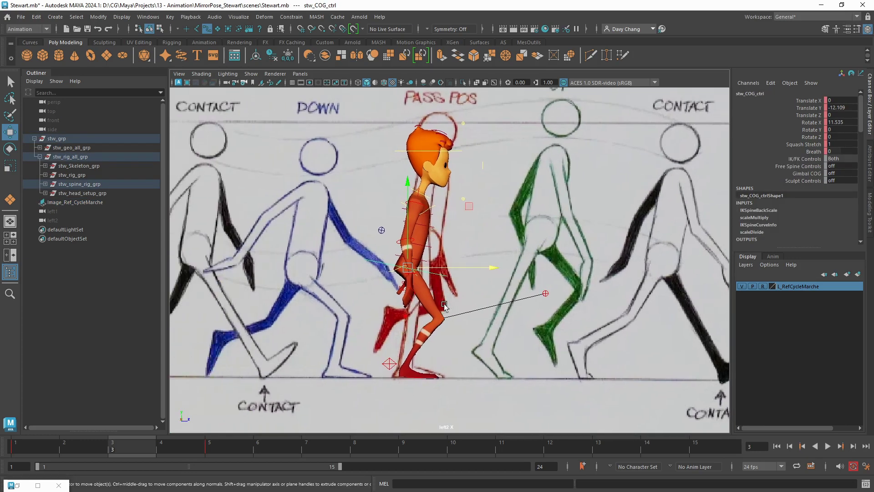
middle_click_drag(411, 185, 408, 162)
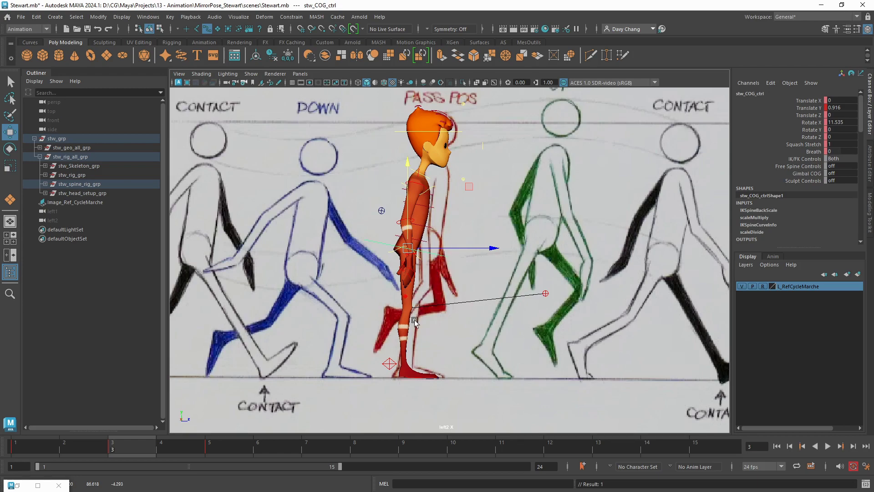
- Lift the left foot IK control up and back in the side view, to about 33 in Translate Y and -30.4 in Translate Z
key("space")
key("space")
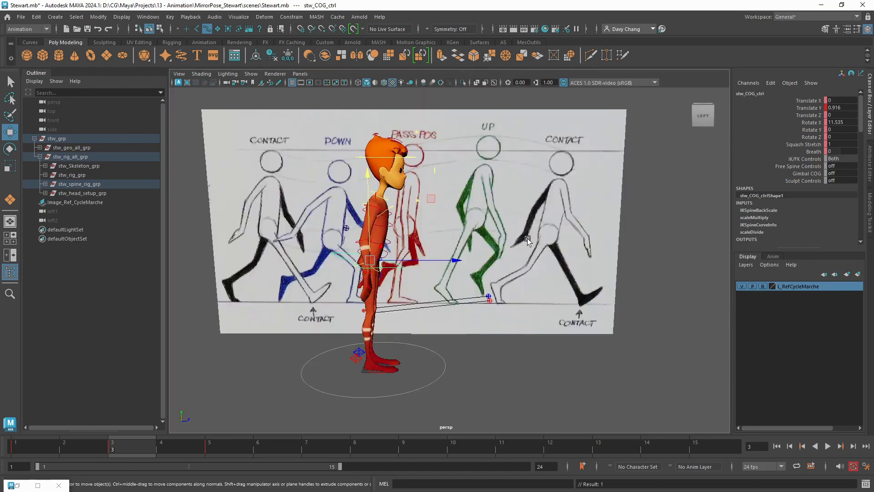
left_click_drag(408, 291, 371, 345, "alt")
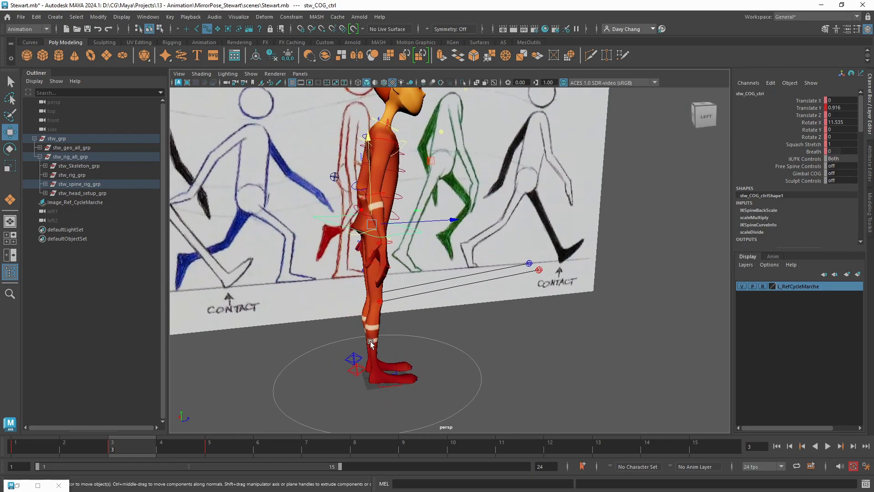
left_click(350, 359)
key("space")
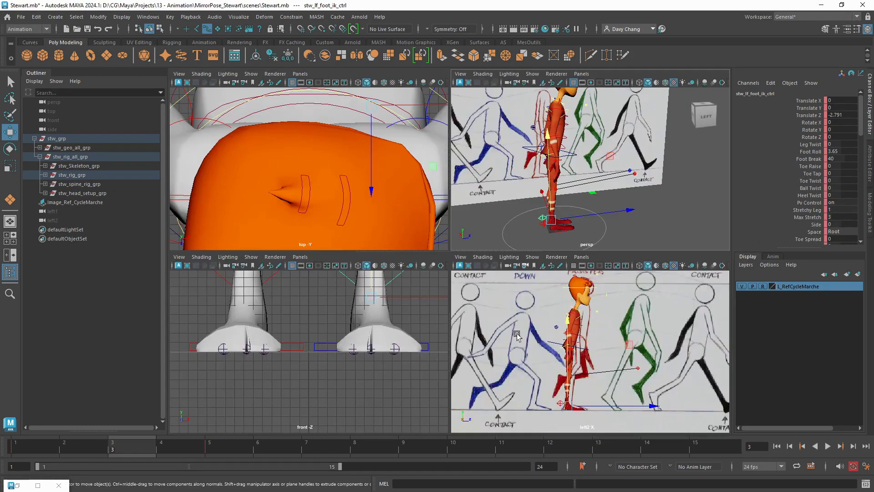
key("space")
right_click_drag(408, 336, 429, 339, "alt")
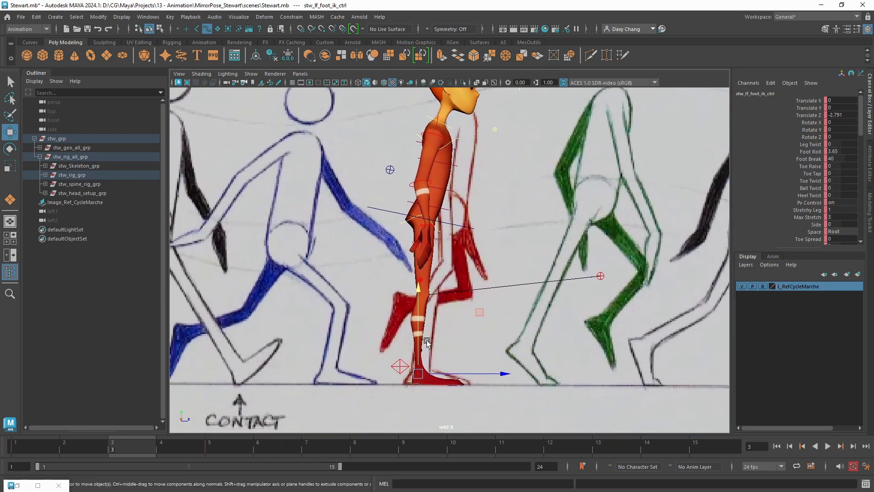
left_click_drag(423, 339, 418, 340)
middle_click_drag(480, 315, 428, 250)
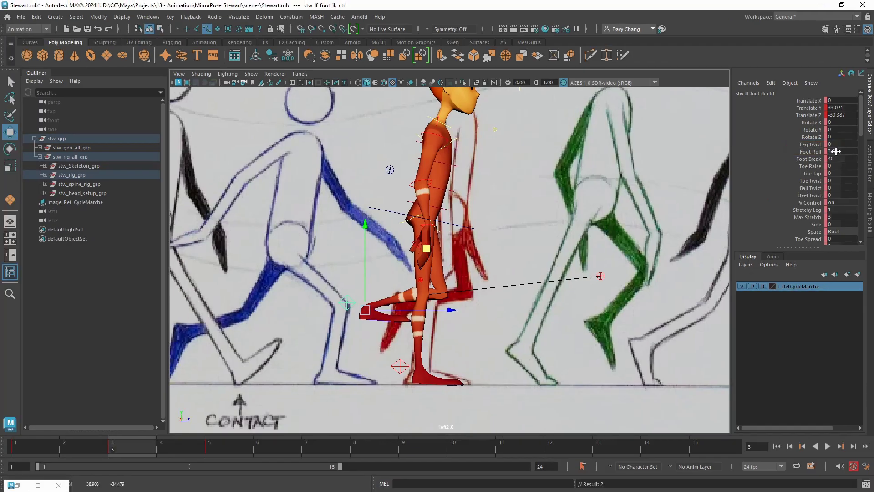
- Set Foot Roll to 0 on both the left and right foot IK controls at frame 3
left_click(836, 152)
type("0")
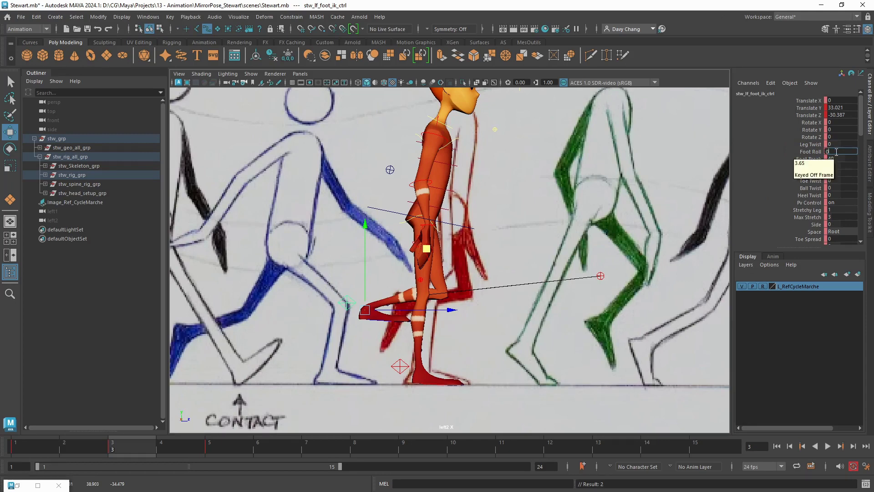
key("Return")
left_click(400, 366)
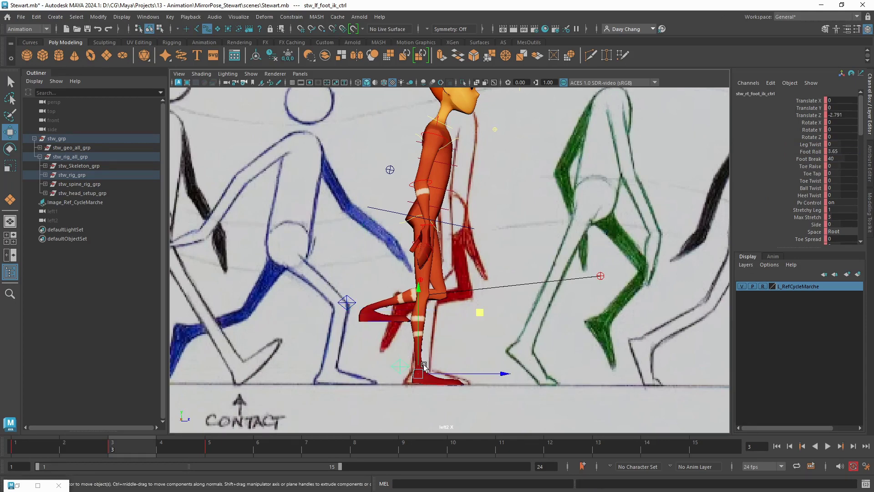
left_click(831, 150)
type("0")
key("Return")
- Rotate the left foot IK control to about 104 in Rotate X and move it to about 34.7 in Y and -22.6 in Z
left_click(408, 301)
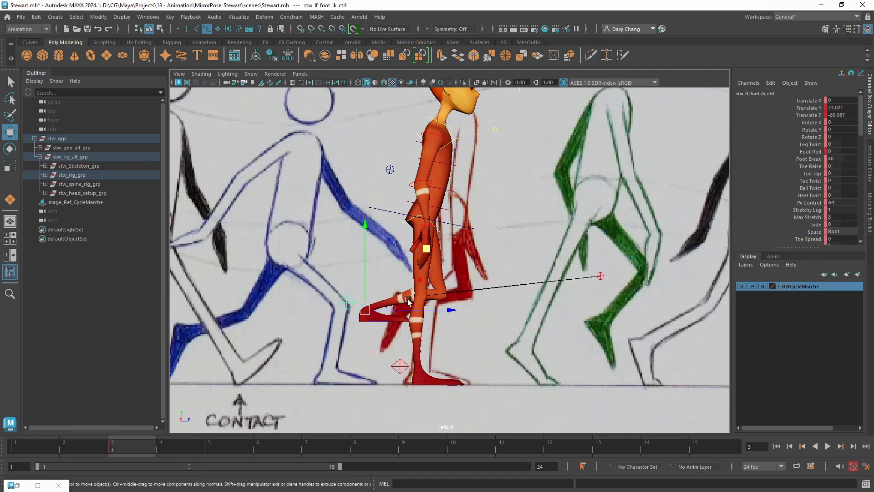
key("e")
left_click_drag(385, 233, 405, 331)
key("w")
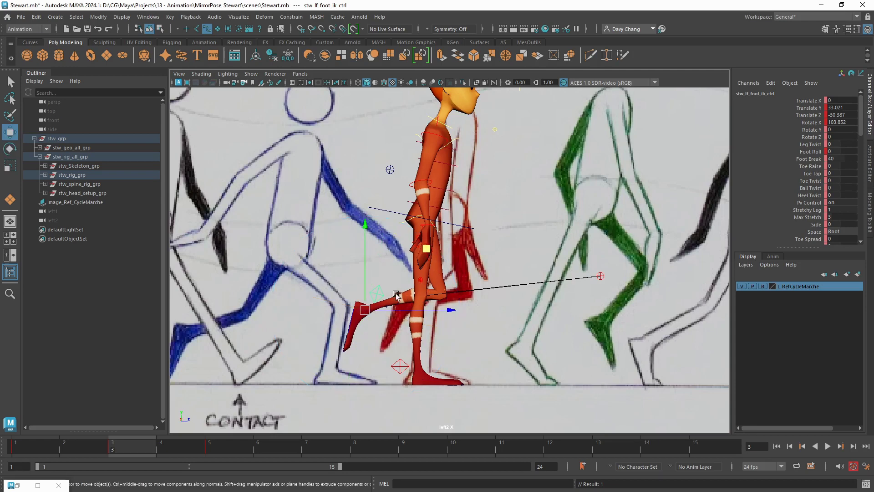
middle_click_drag(427, 250, 448, 254)
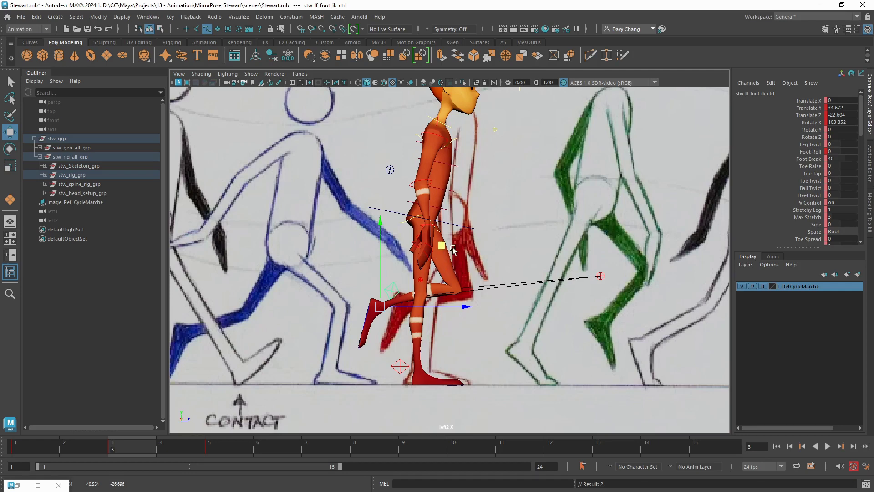
- Lower the stw_COG_ctrl hip control slightly to about 0.21 in Translate Y
left_click(436, 208)
left_click_drag(423, 143, 423, 145)
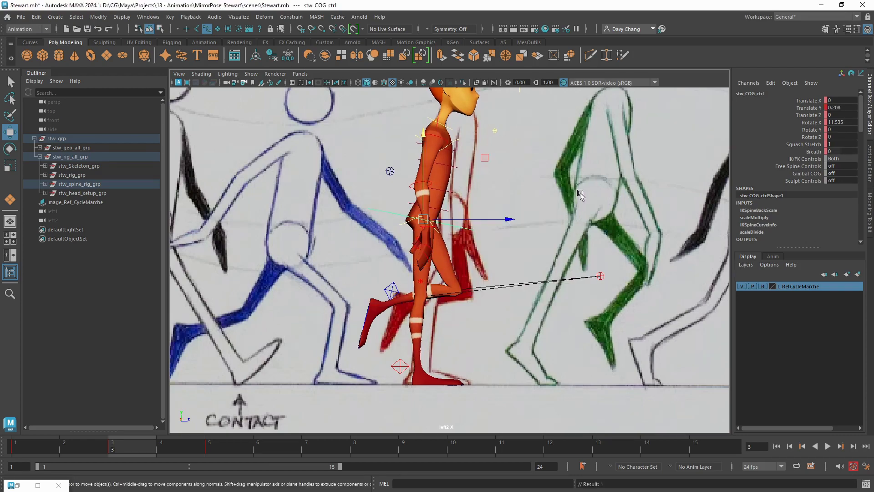
- Rotate the right upper arm FK control to about 7.5 in Rotate Y so the arm follows the passing-position drawing
key("space")
key("space")
scroll(577, 205, "down", 2)
middle_click_drag(491, 273, 493, 302, "alt")
left_click_drag(494, 302, 396, 240, "alt")
scroll(448, 283, "up", 2)
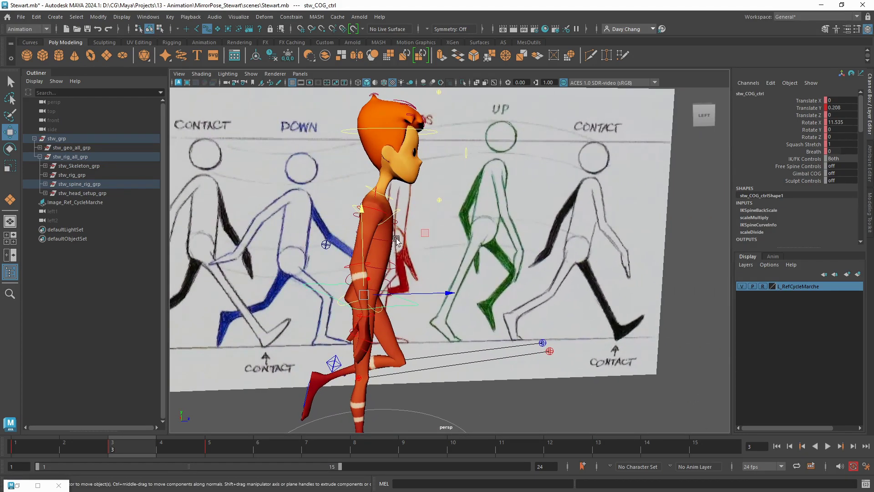
left_click(380, 213)
key("space")
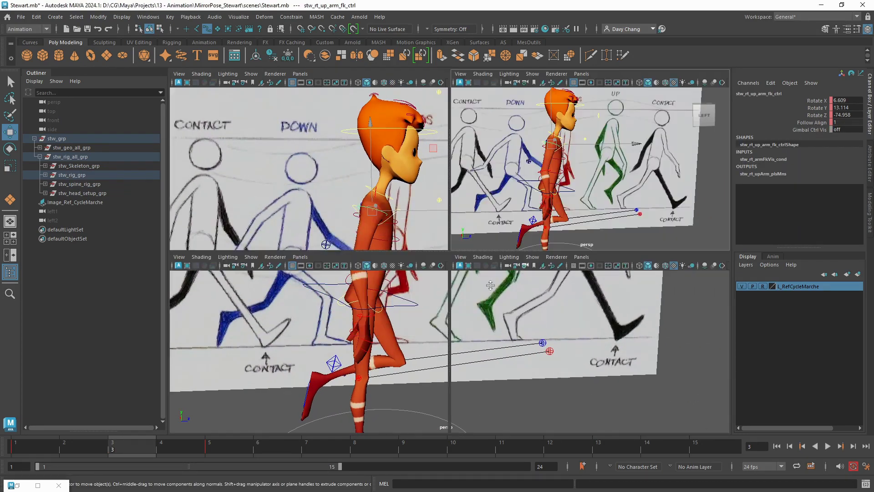
key("space")
scroll(385, 263, "up", 3)
key("e")
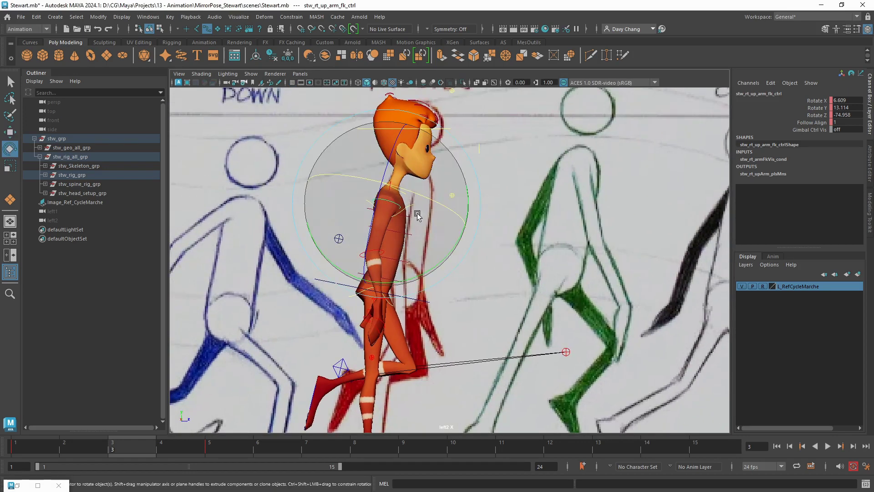
left_click_drag(444, 260, 449, 246)
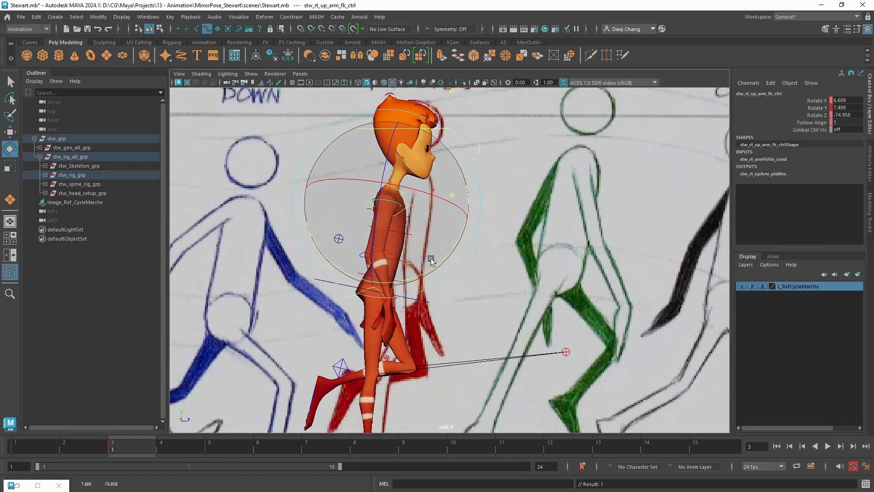
- Rotate the left upper arm FK control to about 3.3 in Rotate Y at frame 3
key("space")
key("space")
left_click_drag(568, 196, 495, 273, "alt")
key("q")
left_click(377, 211)
key("e")
key("space")
key("space")
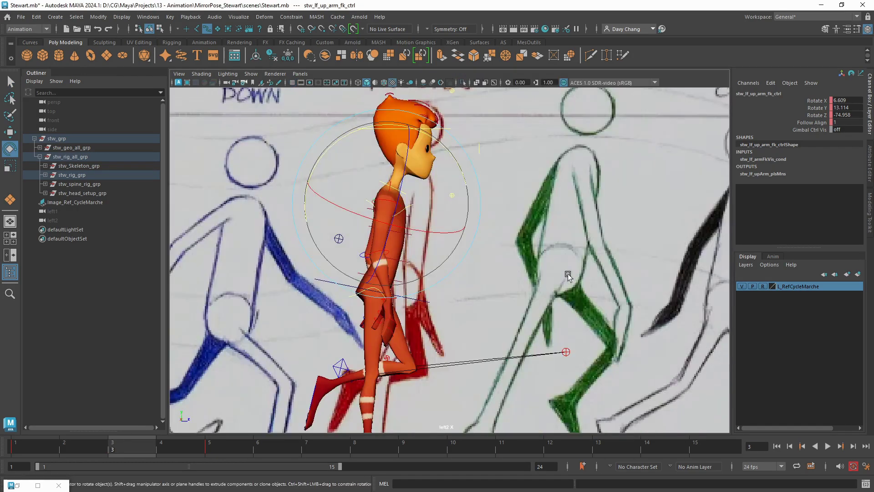
left_click_drag(351, 132, 340, 145)
key("ctrl+1")
left_click(455, 316)
mouse_move(384, 295)
left_mouse_down()
mouse_move(423, 275)
mouse_move(413, 274)
left_mouse_up()
left_click_drag(546, 218, 468, 284)
left_click_drag(476, 252, 543, 259)
key("Escape")
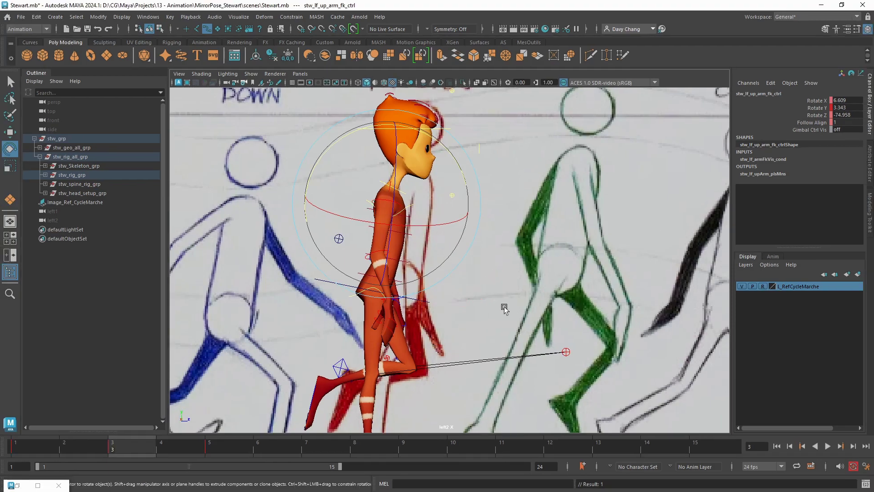
- Select all of Stewart's controls by applying the All_Ctrls.set selection set in Studio Library
right_click_drag(504, 307, 458, 307, "alt")
middle_click_drag(460, 310, 473, 279, "alt")
right_click_drag(474, 279, 457, 288, "alt")
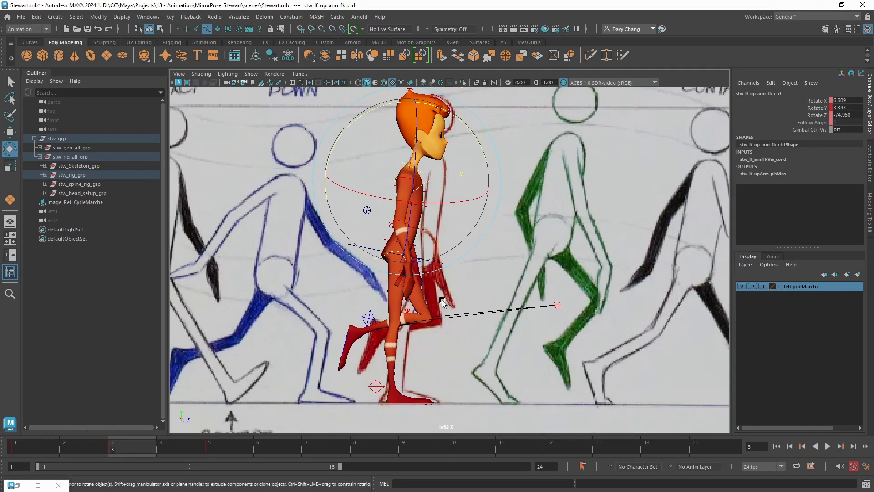
key("space")
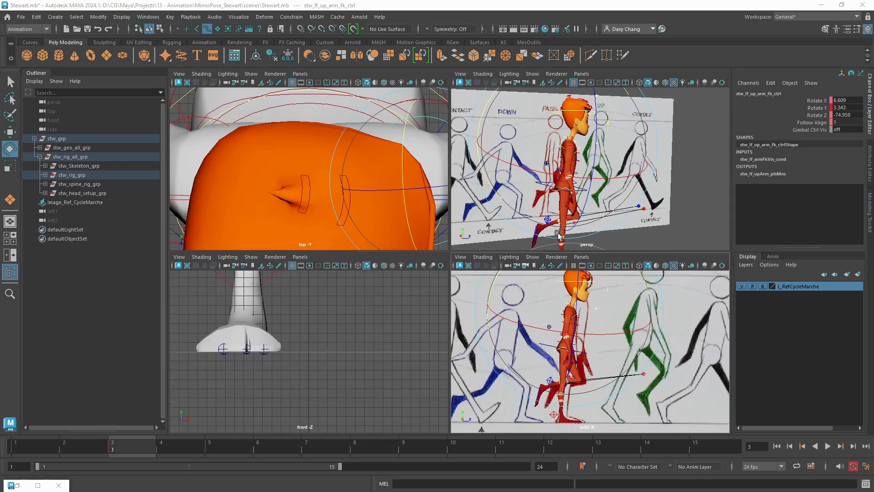
key("space")
right_click_drag(542, 248, 478, 268, "alt")
left_click_drag(471, 282, 411, 300, "alt")
left_click(18, 485)
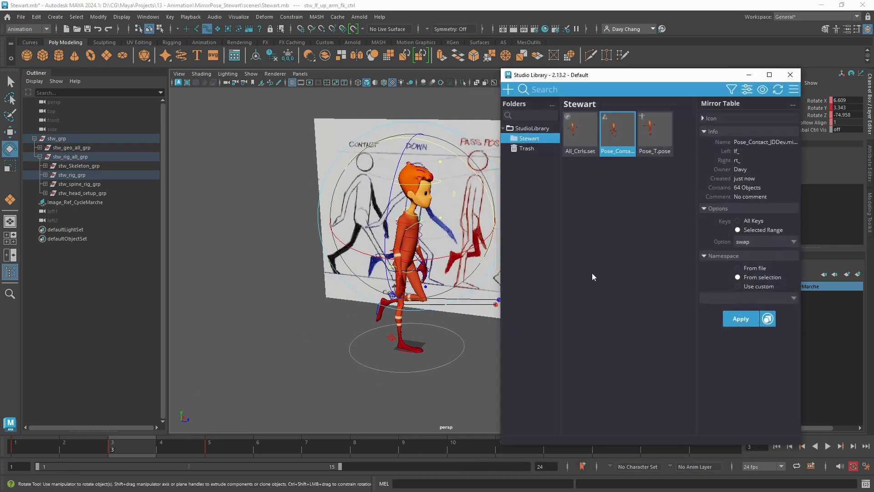
left_click(582, 137)
left_click(742, 258)
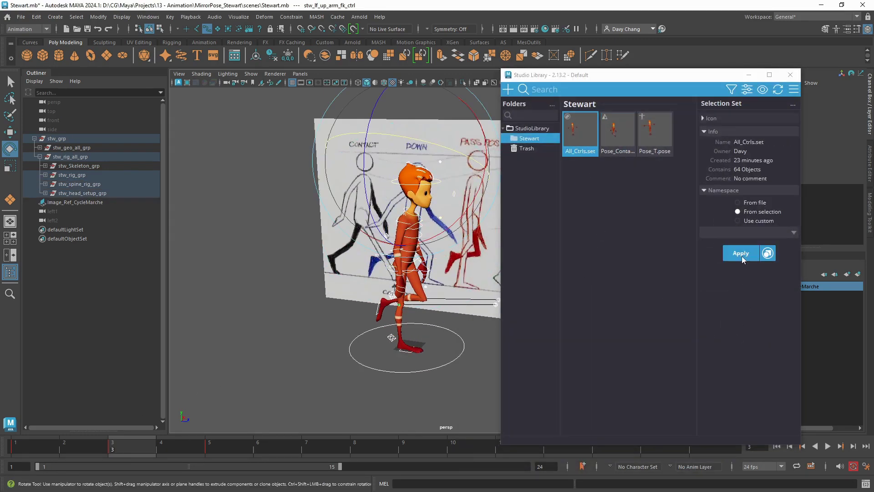
- Set a key on all the selected controls at frame 3 and minimize the Studio Library window
middle_click_drag(401, 274, 361, 284, "alt")
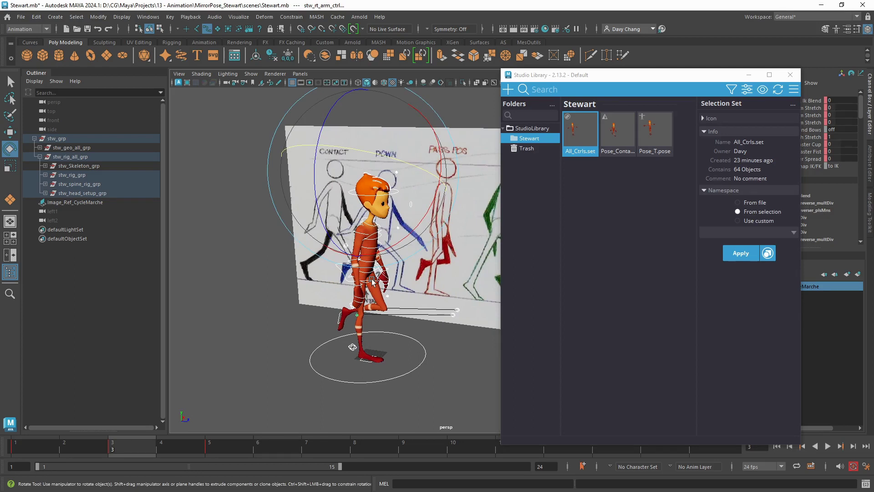
key("s")
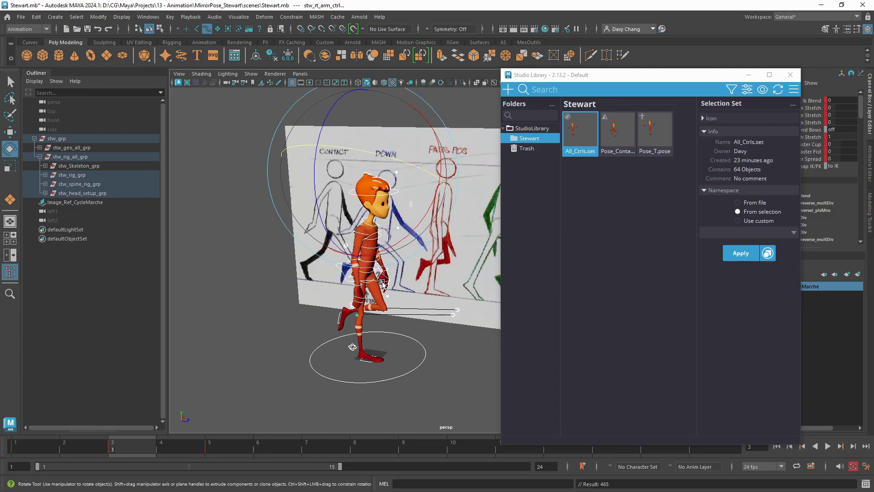
left_click_drag(382, 284, 380, 294, "alt")
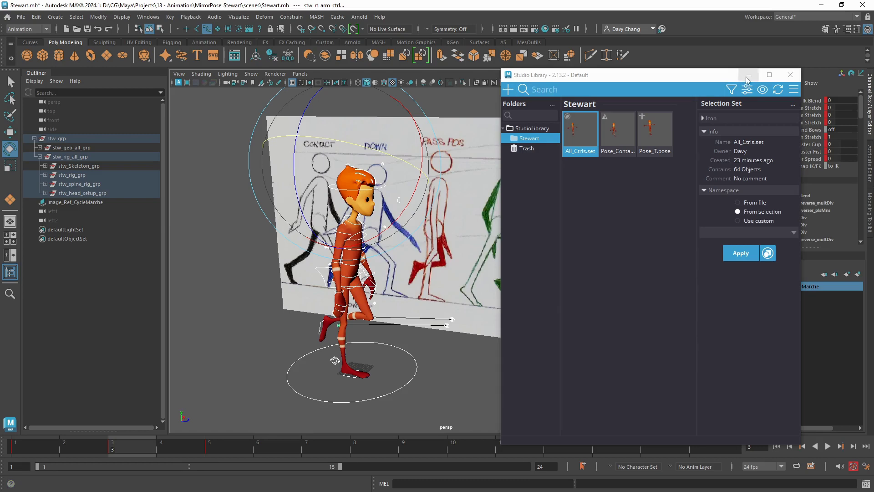
left_click_drag(289, 357, 185, 414, "alt")
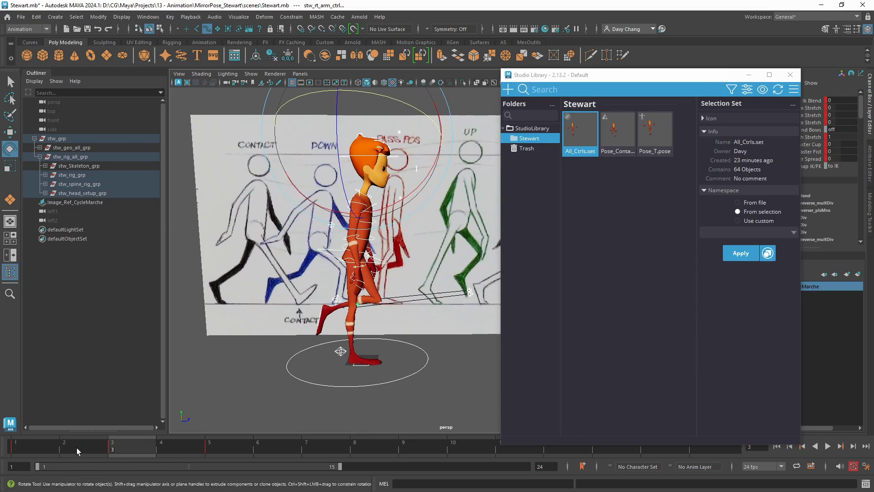
left_click(748, 75)
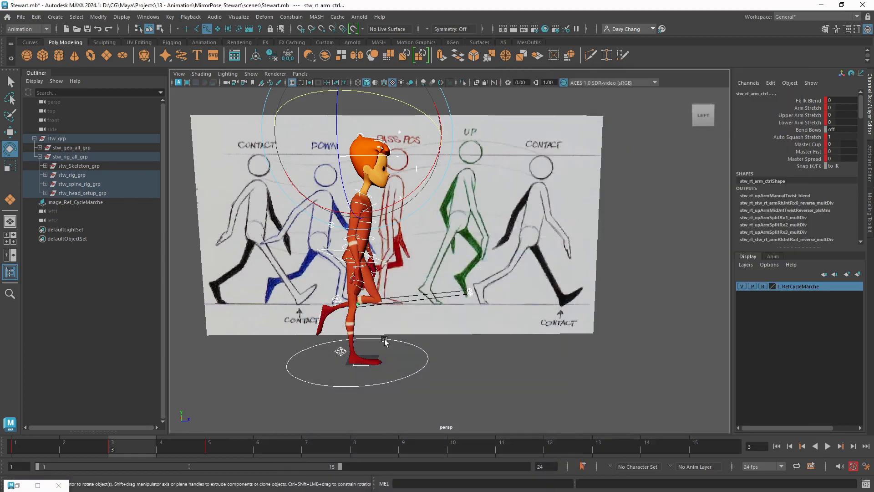
- Scrub the walk between frames 1 and 5 and examine the in-between poses at frames 2 and 4
left_click(31, 447)
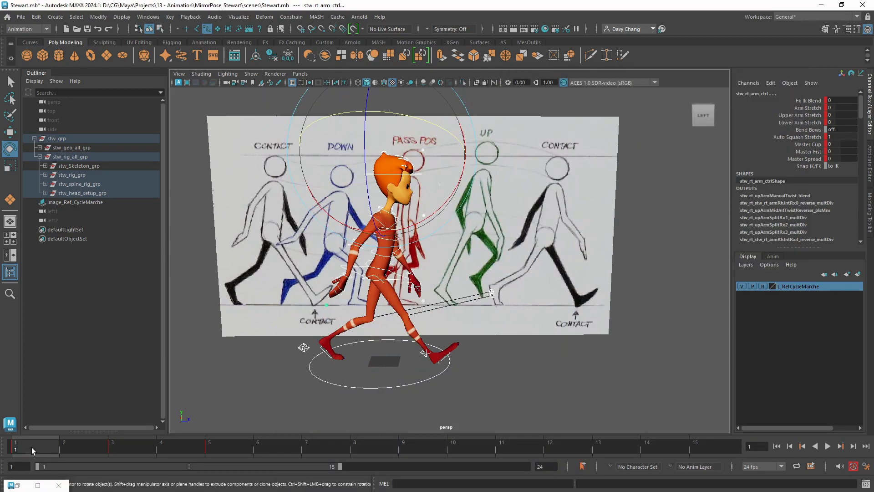
left_click_drag(31, 447, 230, 449)
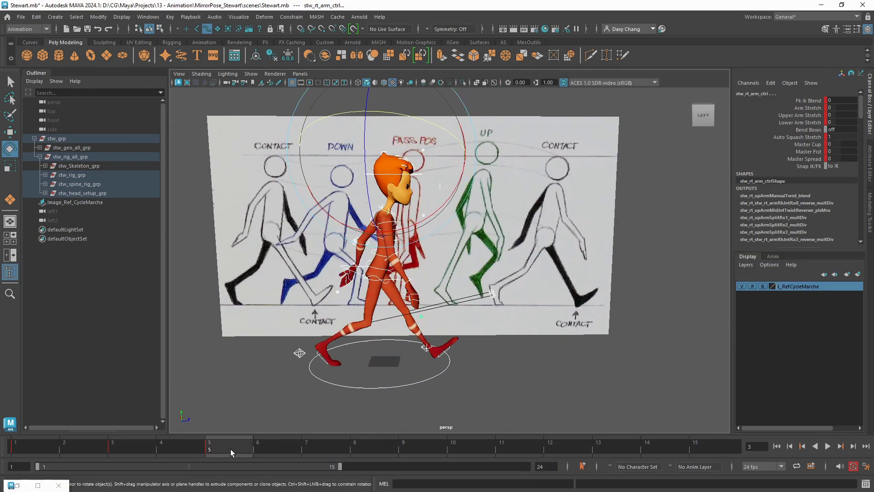
mouse_move(130, 449)
left_mouse_down()
mouse_move(25, 444)
mouse_move(226, 447)
mouse_move(75, 447)
left_mouse_up()
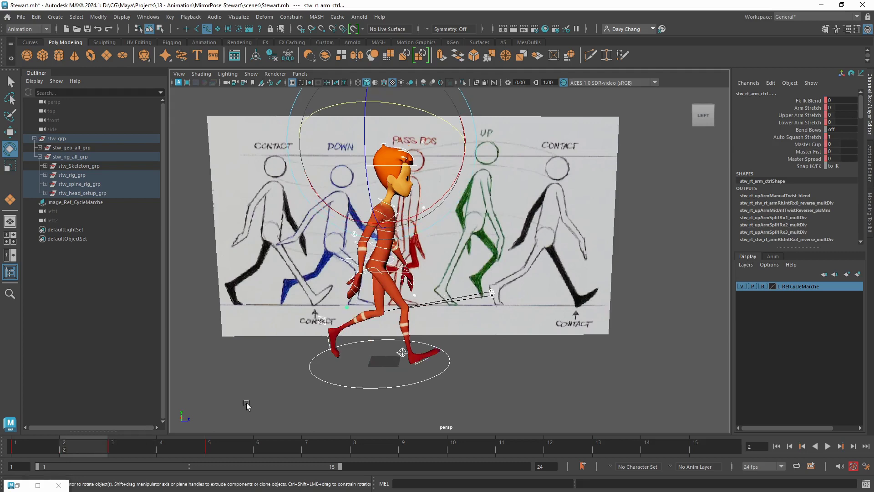
left_click_drag(246, 405, 237, 392, "alt")
left_click(166, 450)
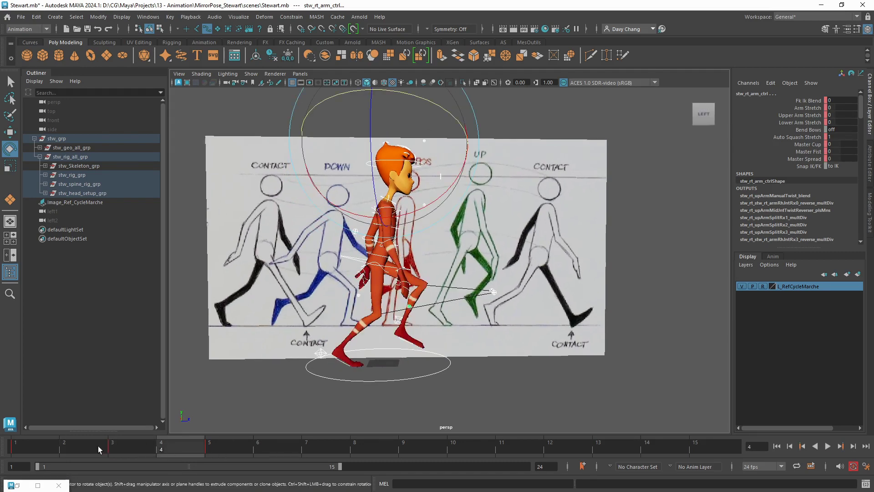
- Go to frame 2 and deselect all the rig controls
left_click(84, 447)
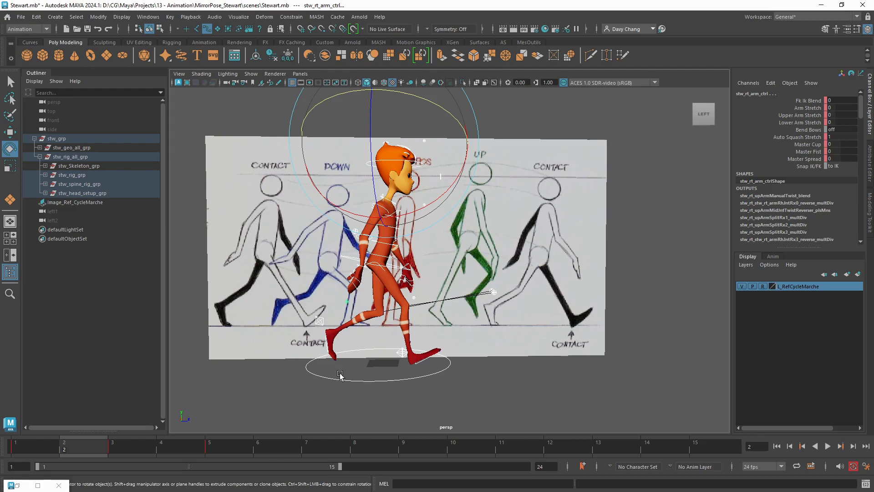
scroll(463, 286, "down", 5)
scroll(471, 291, "up", 3)
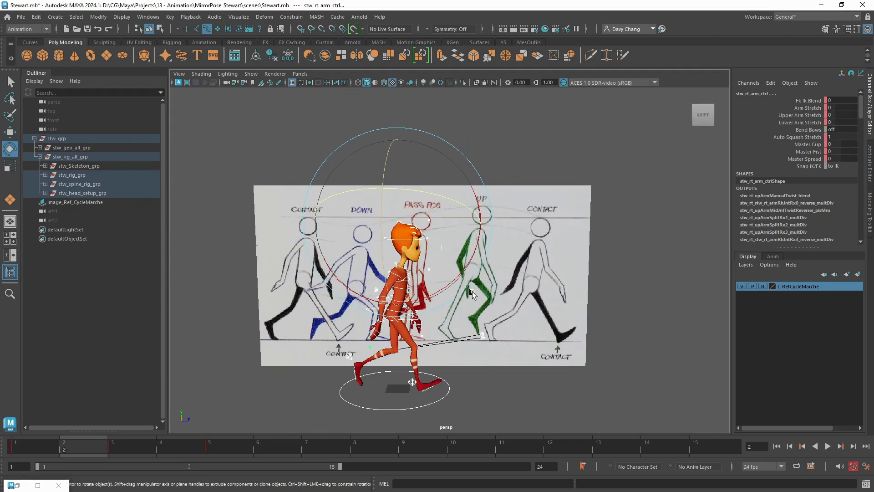
scroll(472, 292, "up", 4)
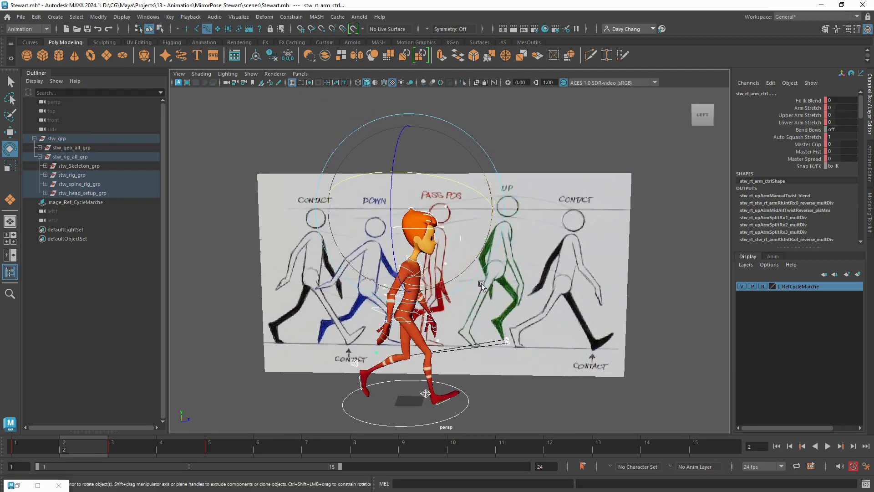
left_click(473, 288)
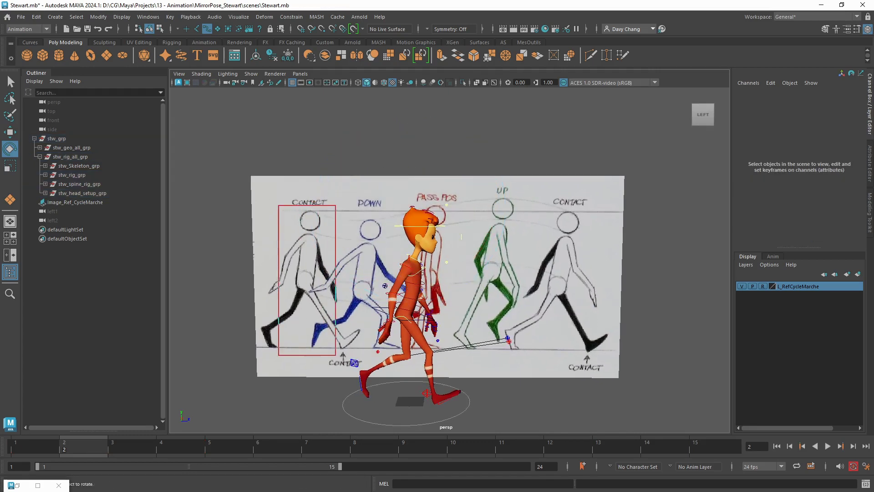
mouse_move(314, 121)
left_mouse_down()
mouse_move(314, 196)
mouse_move(332, 164)
left_mouse_up()
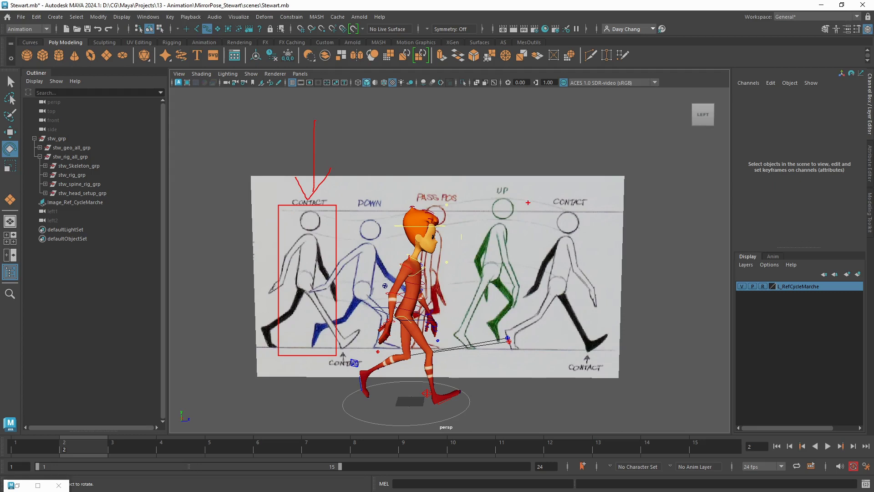
left_click_drag(532, 190, 611, 358)
mouse_move(577, 96)
left_mouse_down()
mouse_move(577, 184)
mouse_move(588, 164)
left_mouse_up()
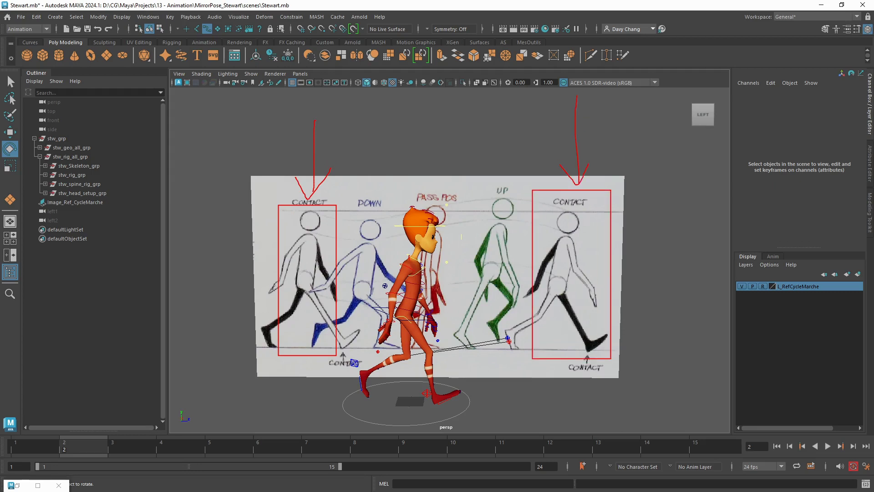
left_click_drag(433, 105, 435, 163)
left_click_drag(421, 192, 456, 364)
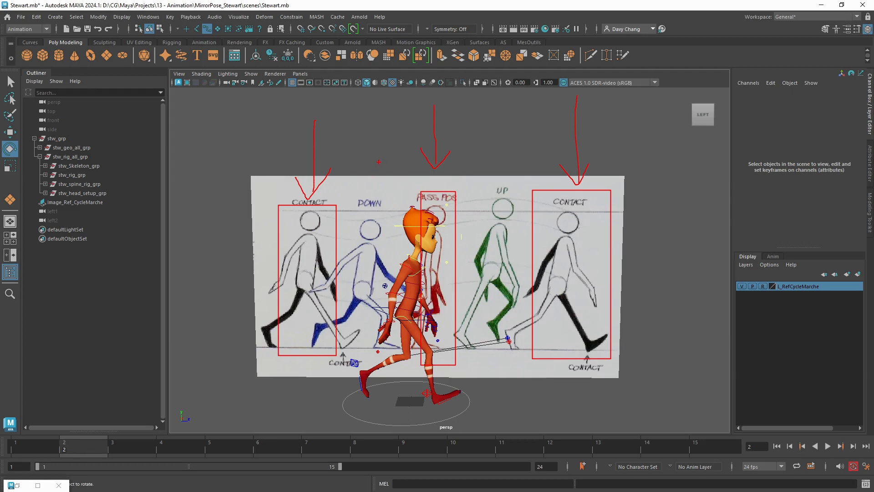
left_click_drag(378, 163, 369, 208)
left_click_drag(364, 193, 391, 190)
left_click_drag(504, 160, 508, 196)
left_click_drag(500, 186, 517, 177)
key("Escape")
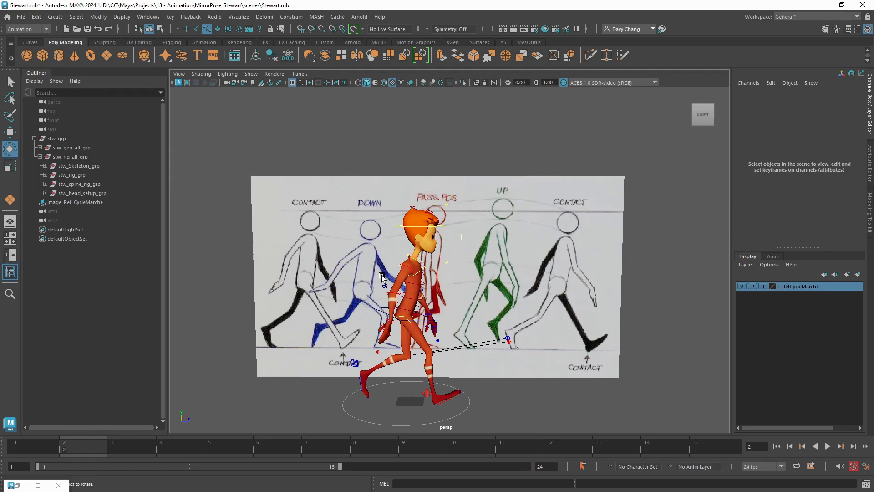
- Move Image_Ref_CycleMarche in the side view to about 99.9 in Translate Z, bringing the DOWN drawing behind the character
middle_click_drag(383, 277, 398, 267, "alt")
mouse_move(398, 266)
left_mouse_down("alt")
mouse_move(374, 273)
mouse_move(409, 262)
mouse_move(398, 268)
left_mouse_up("alt")
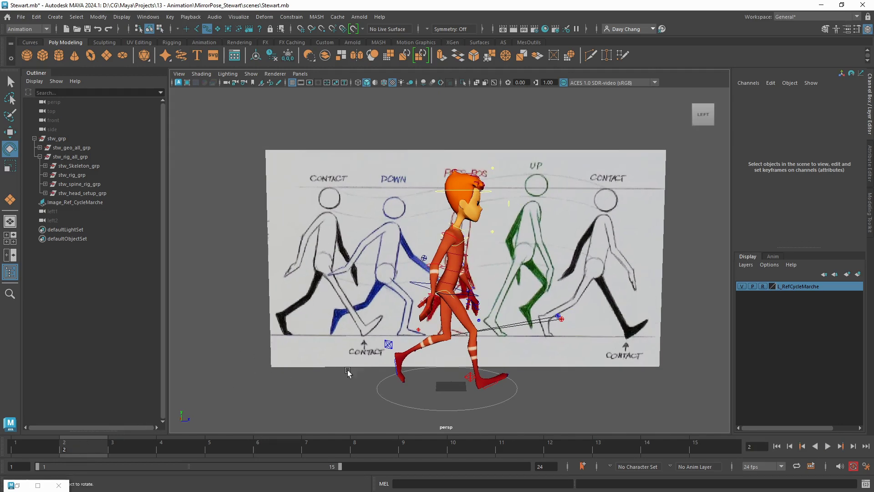
key("space")
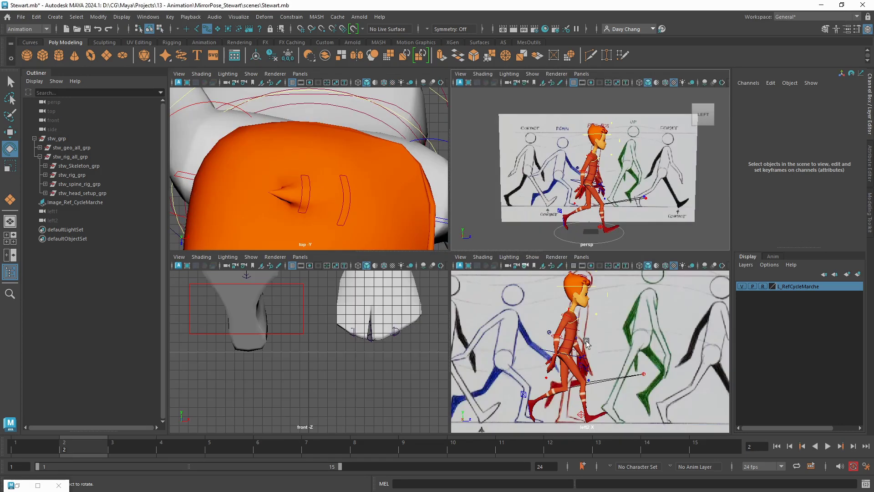
key("space")
right_click_drag(559, 255, 458, 252, "alt")
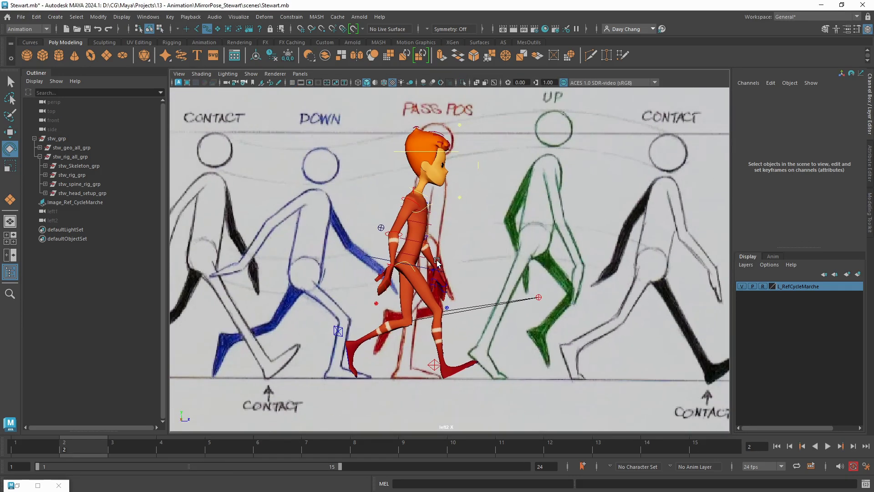
left_click(71, 203)
key("w")
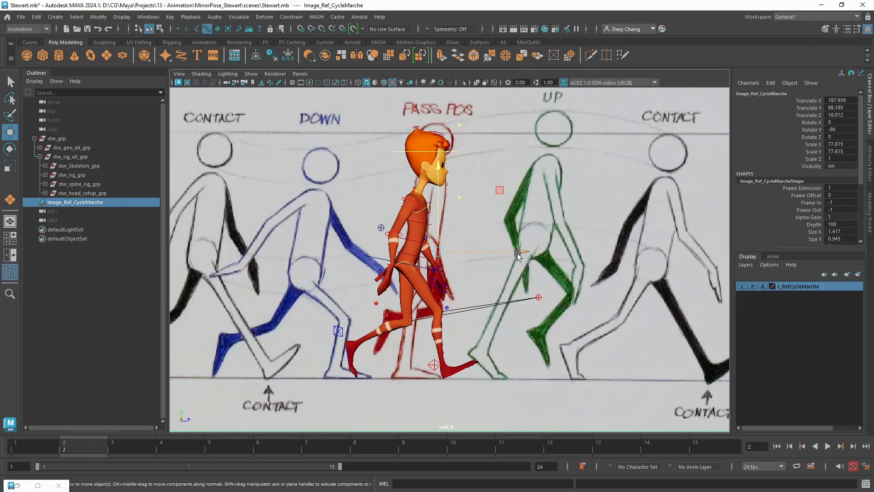
left_click_drag(517, 253, 638, 267)
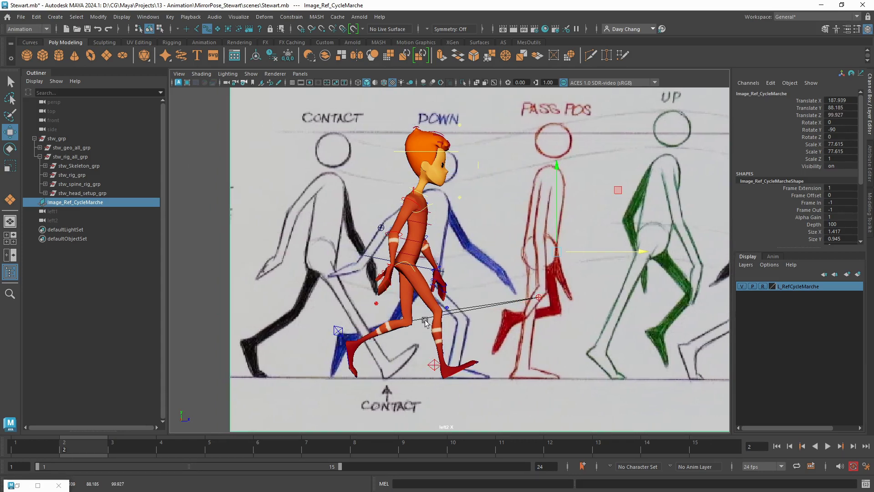
- Set Foot Roll to 0 on the right foot IK control at frame 2
left_click(445, 364)
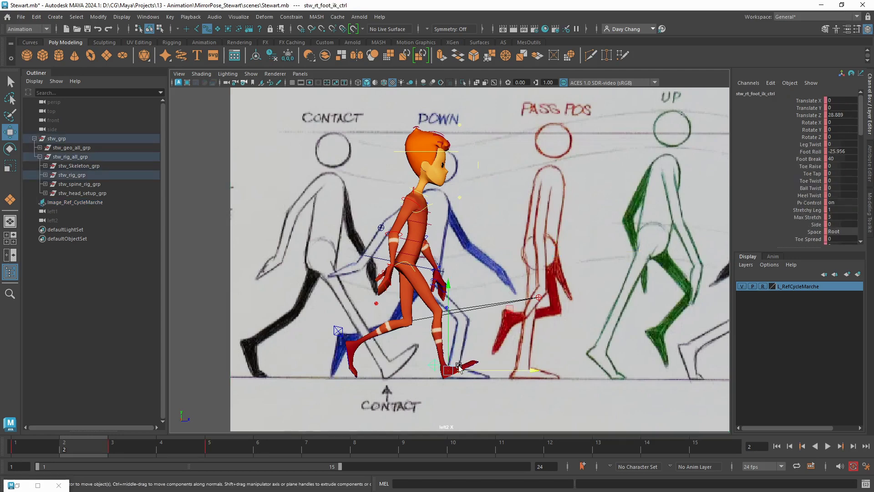
left_click(840, 153)
type("0")
key("Return")
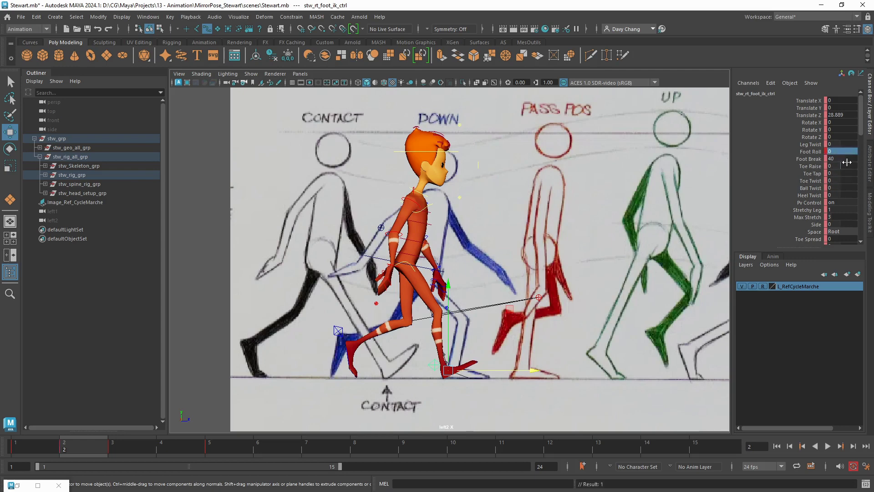
mouse_move(83, 442)
left_mouse_down()
mouse_move(93, 445)
mouse_move(66, 446)
left_mouse_up()
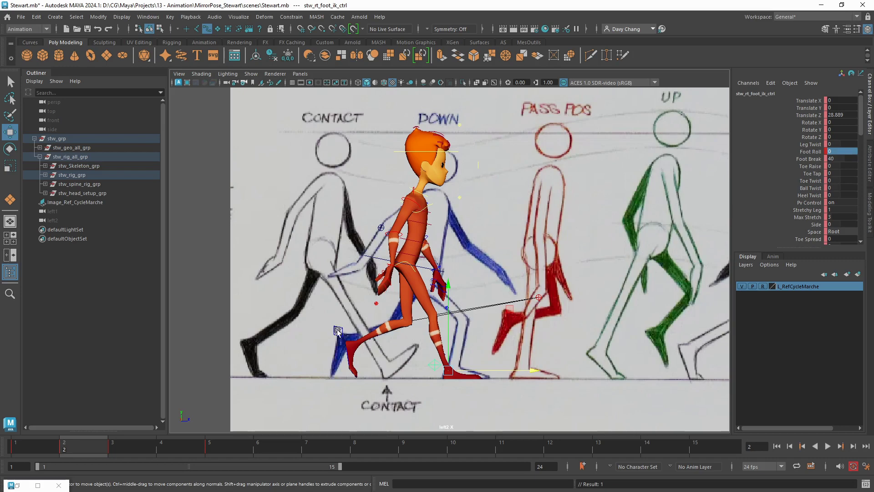
- Reset the left foot IK control at frame 2 by setting both Foot Roll and Rotate X to 0
left_click(336, 330)
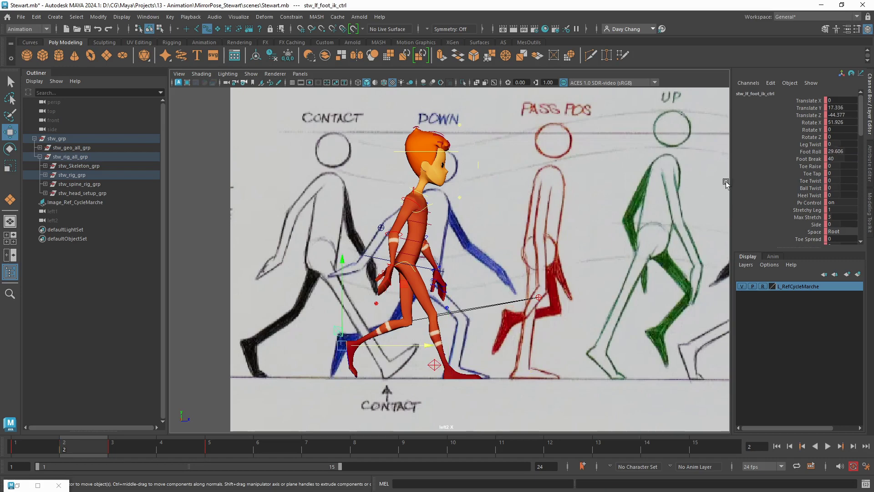
double_click(837, 150)
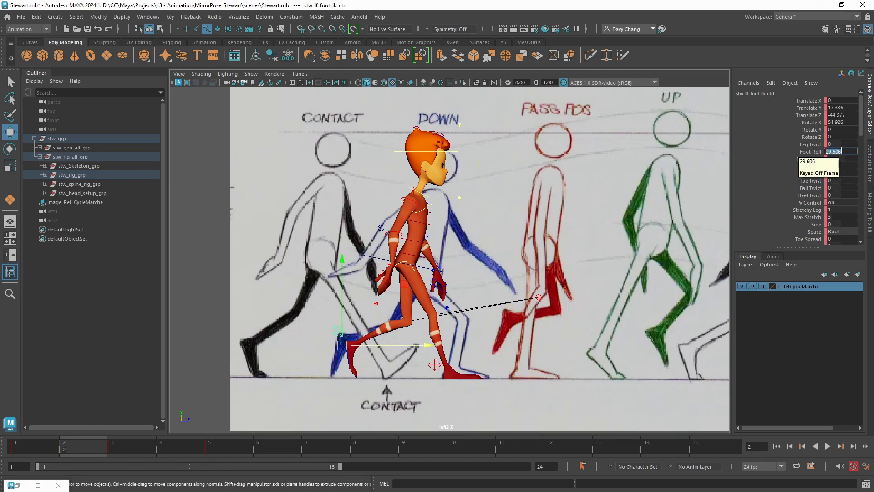
type("0")
key("Return")
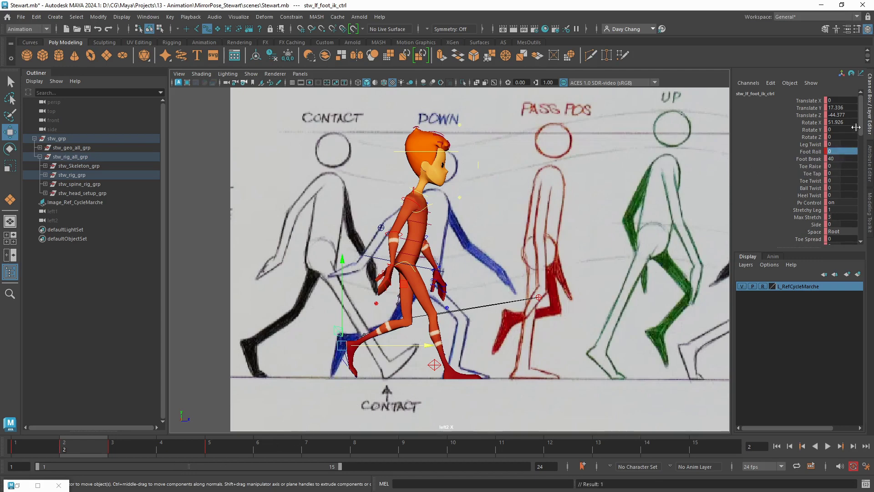
double_click(840, 122)
type("0")
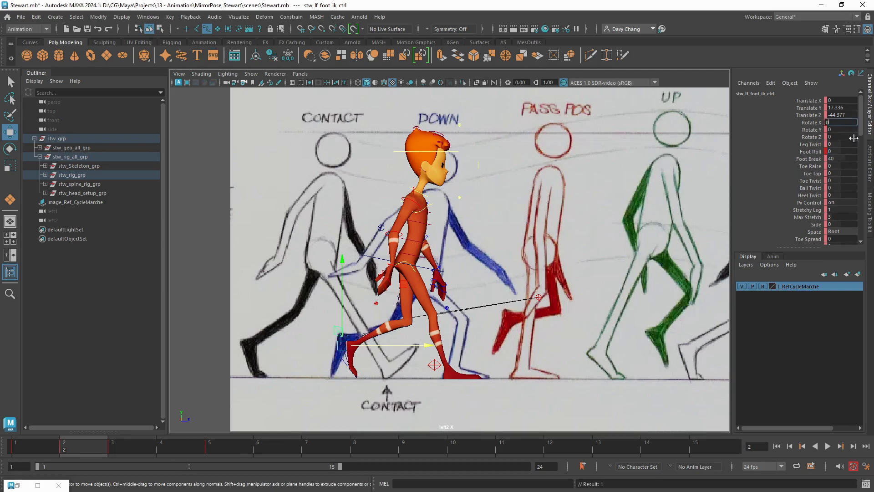
key("Return")
- Examine the left foot against the DOWN drawing and compare the poses at frames 1 and 2, ending on frame 2
left_click_drag(105, 448, 78, 449)
right_click_drag(287, 358, 362, 351, "alt")
middle_click_drag(371, 349, 433, 292, "alt")
left_click_drag(313, 276, 515, 345)
mouse_move(248, 178)
left_mouse_down()
mouse_move(328, 264)
mouse_move(367, 205)
left_mouse_up()
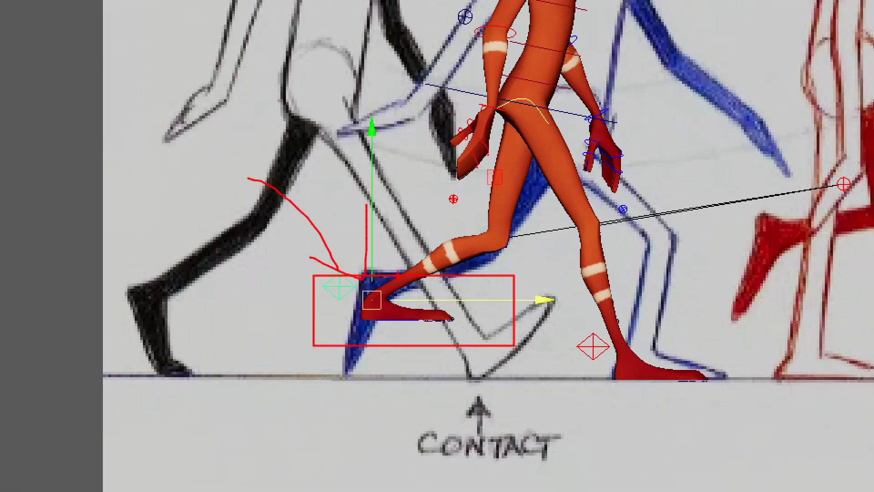
key("Escape")
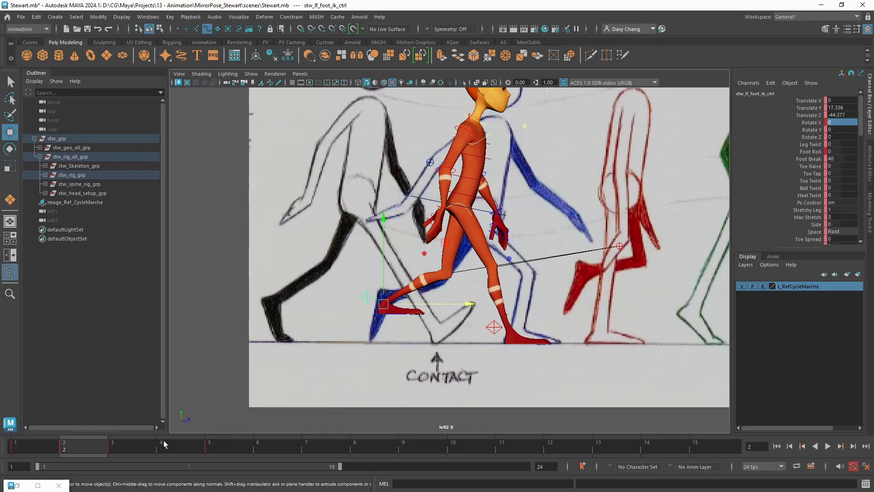
left_click(811, 466)
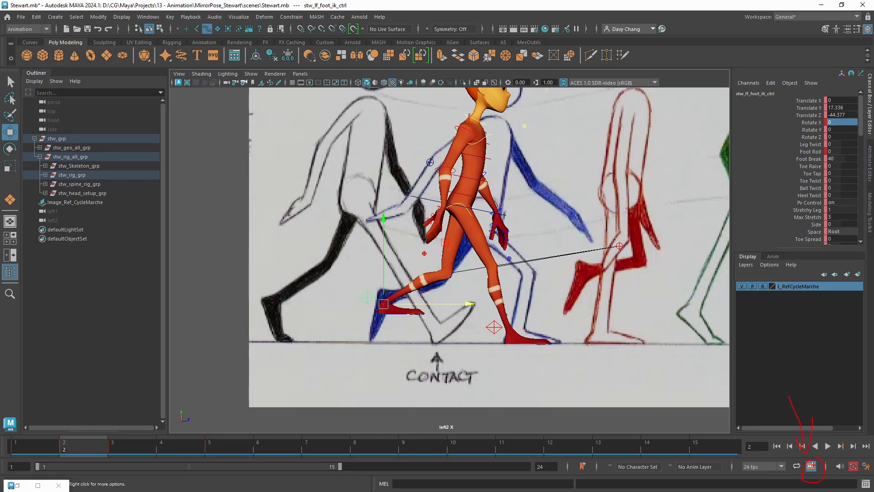
key("Escape")
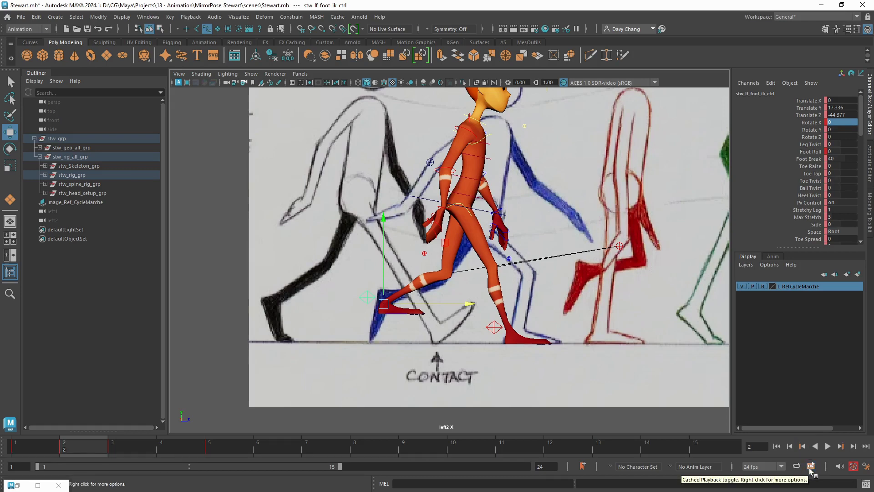
left_click(854, 466)
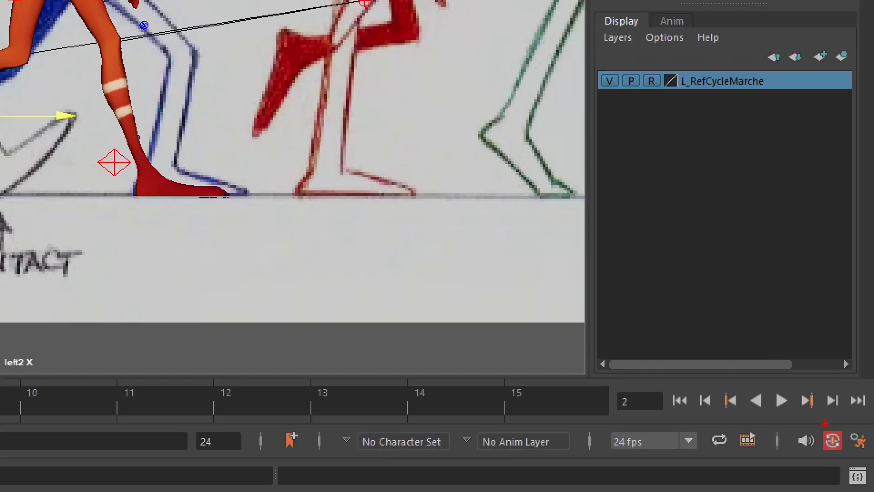
left_click_drag(845, 456, 859, 473, "ctrl")
left_click_drag(785, 315, 818, 419)
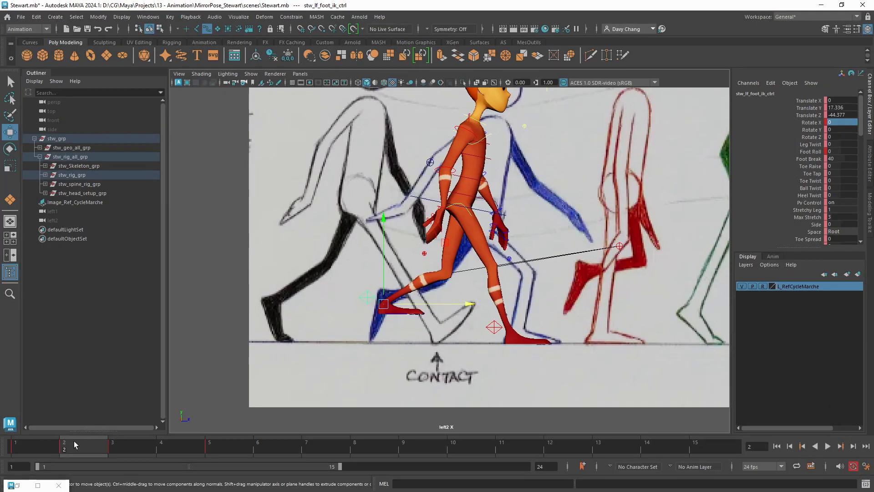
key("alt+v")
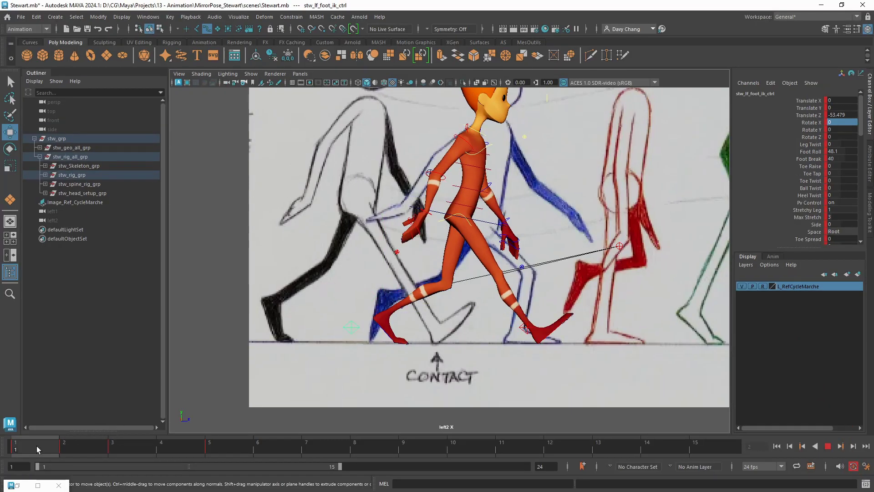
left_click(65, 449)
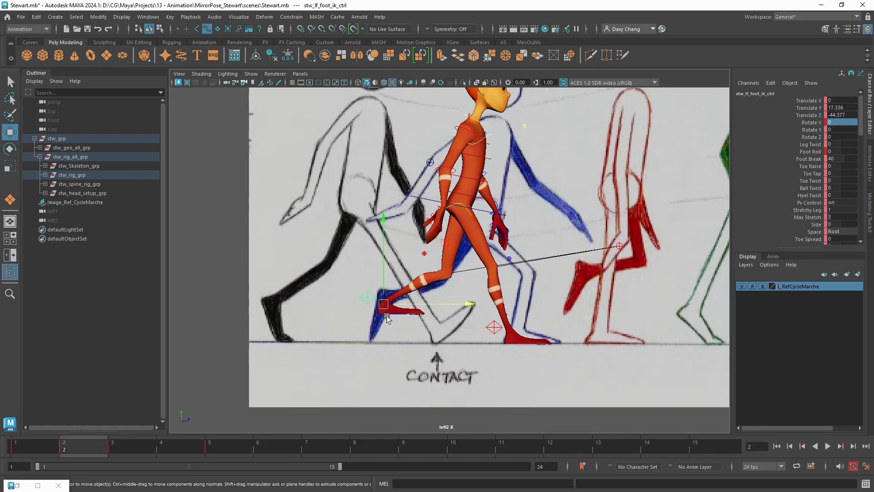
- Lower the left foot IK control to the ground by setting its Translate Y to 0
scroll(355, 309, "up", 2)
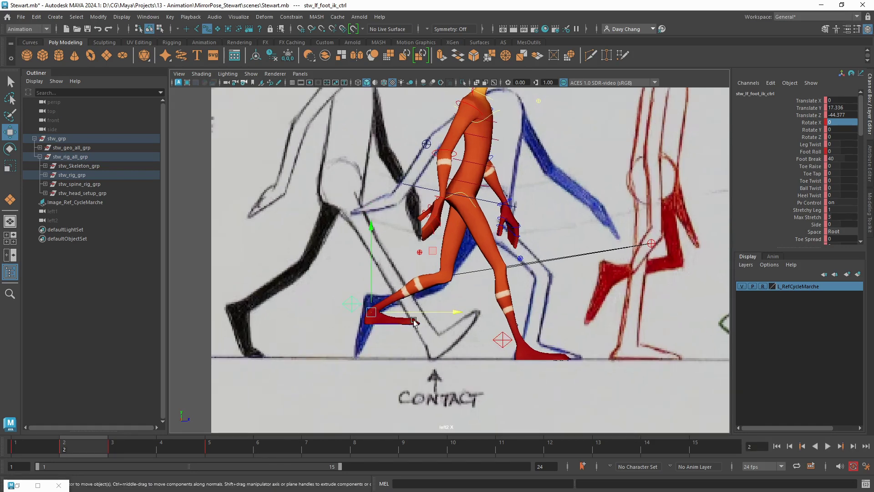
middle_click_drag(414, 321, 442, 322, "alt")
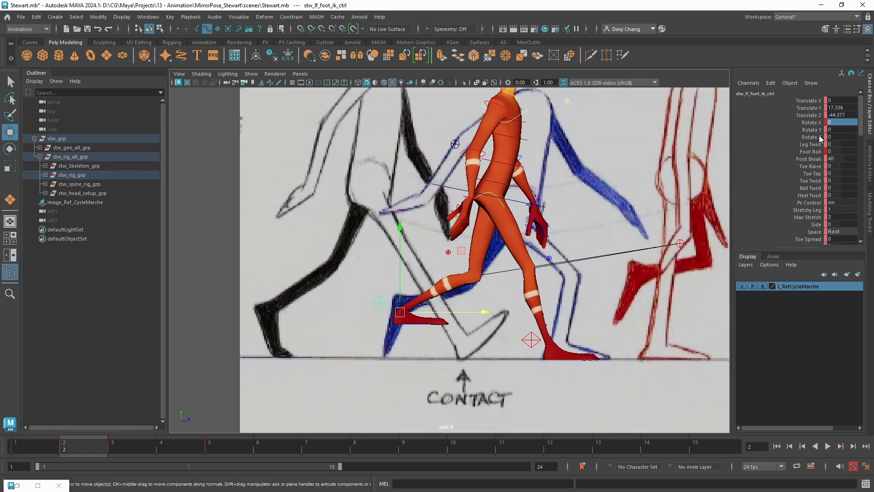
mouse_move(399, 228)
left_mouse_down()
mouse_move(399, 214)
mouse_move(400, 236)
mouse_move(400, 220)
left_mouse_up()
key("ctrl+z")
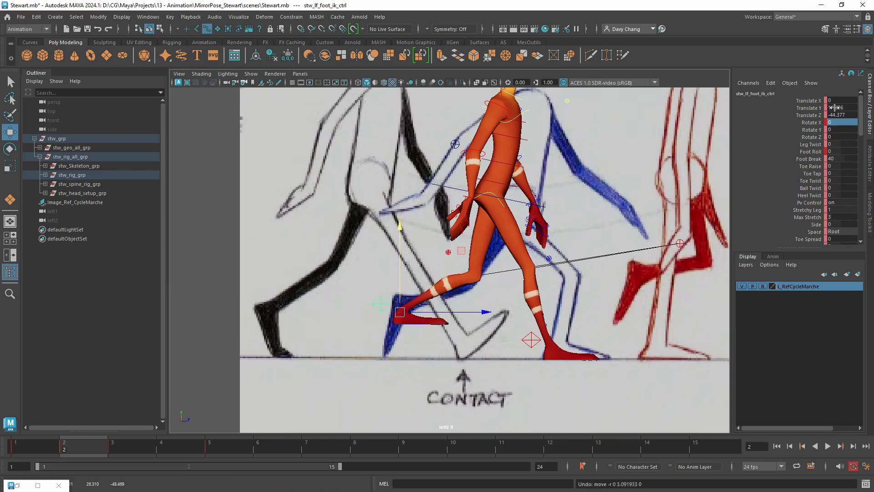
double_click(838, 107)
key("Return")
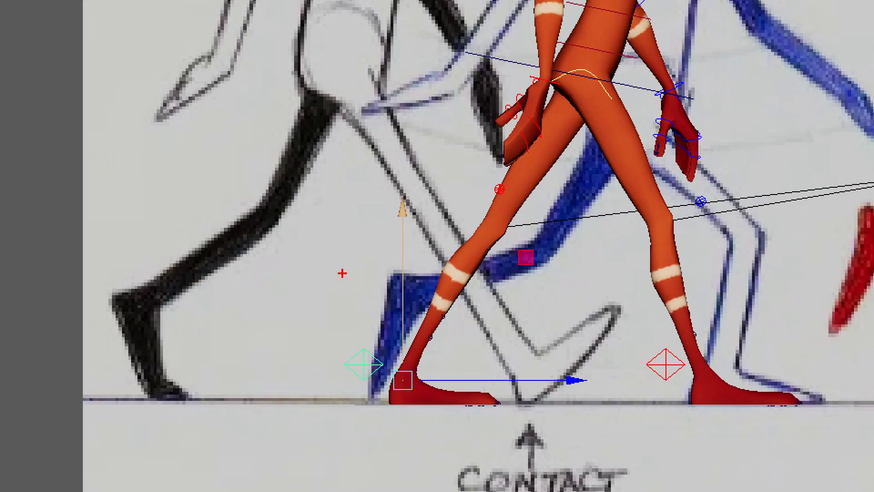
left_click_drag(368, 286, 409, 369, "ctrl")
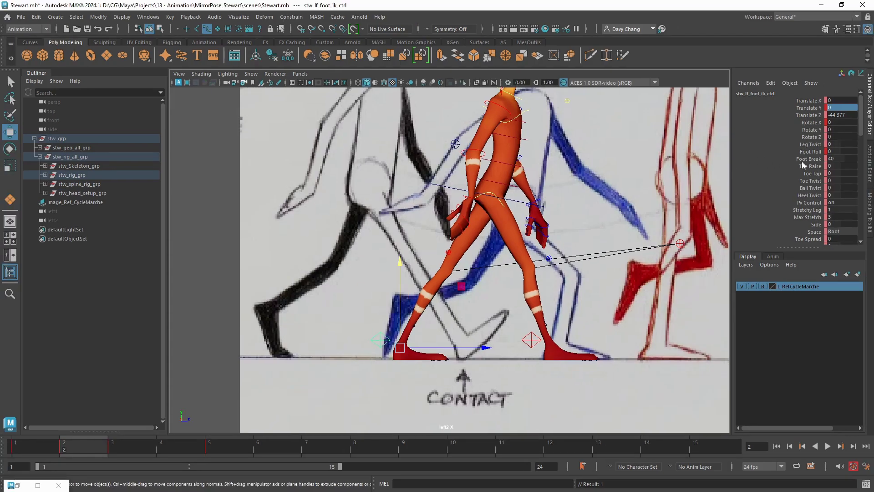
- Set the left foot's Toe Raise to about 95.9 and move it back to about -78.6 in Translate Z, matching the DOWN drawing
left_click(814, 167)
middle_click_drag(423, 241, 462, 241)
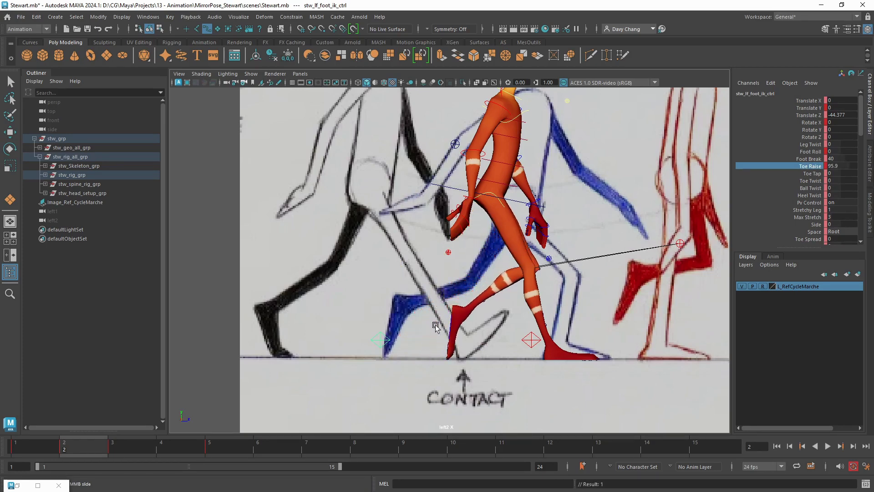
key("w")
left_click_drag(476, 348, 404, 348)
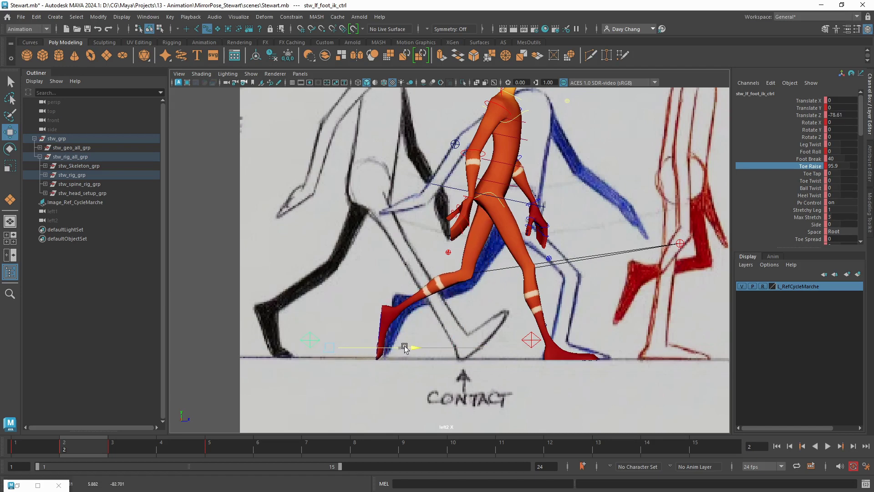
middle_click_drag(405, 347, 441, 244, "alt")
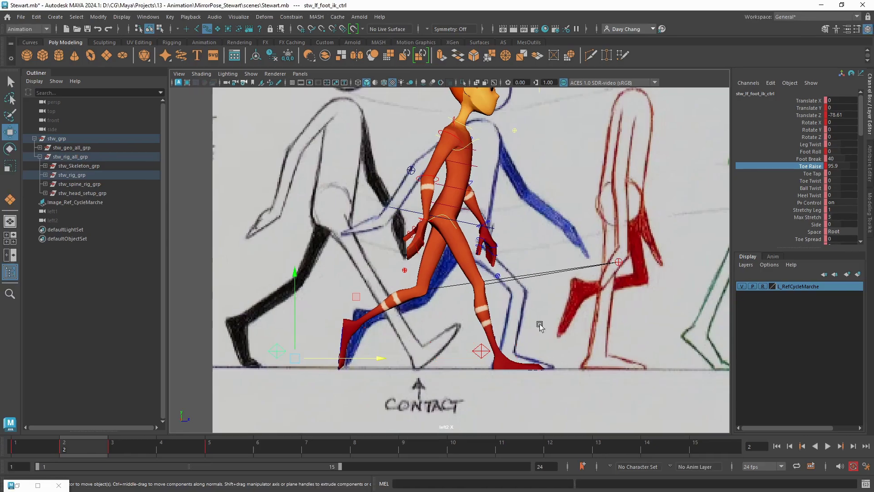
- Lower the COG control to about -17.2 in Translate Y so the body drops toward the DOWN drawing
left_click(457, 218)
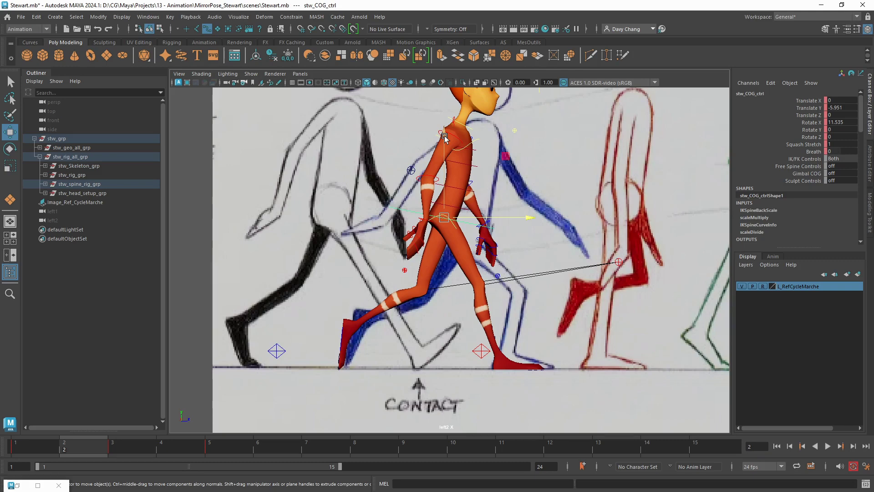
left_click_drag(445, 138, 441, 158)
right_click_drag(591, 244, 514, 205, "alt")
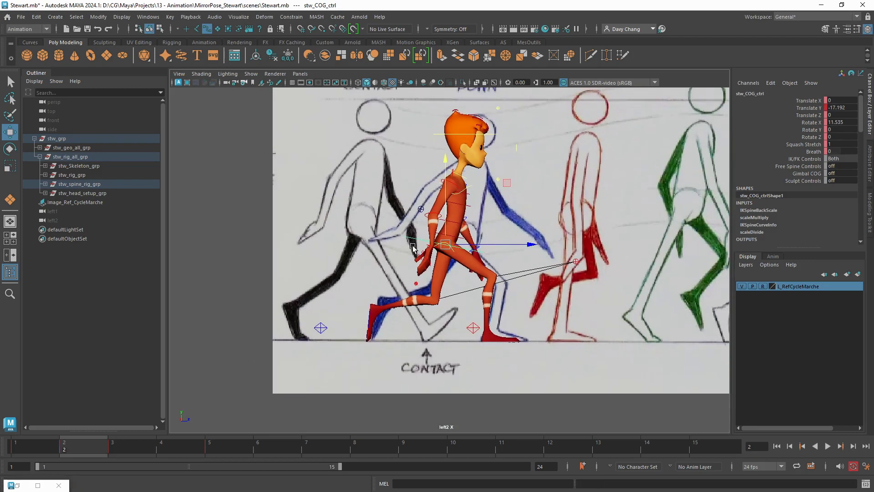
- Examine the DOWN drawing's head height and the up-and-down arcs of the head and hips across the walk reference drawings
middle_click_drag(511, 196, 460, 301, "alt")
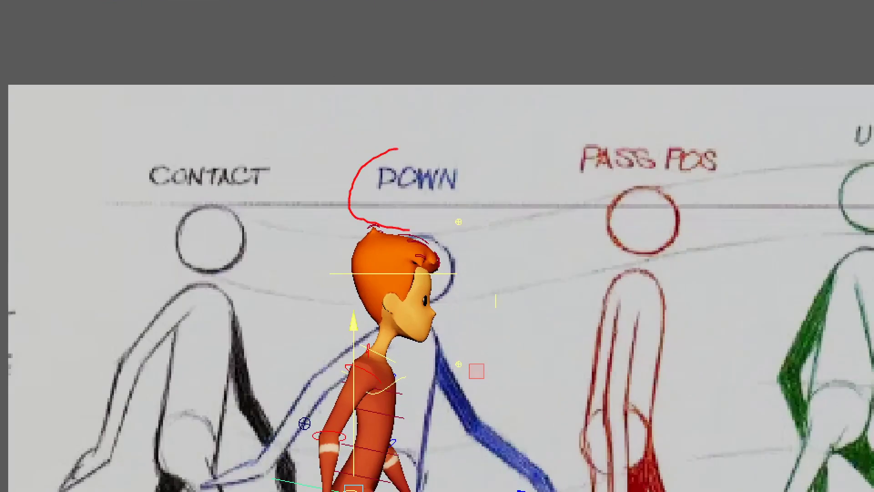
left_click_drag(457, 89, 437, 145)
mouse_move(433, 116)
left_mouse_down()
mouse_move(434, 127)
mouse_move(476, 116)
left_mouse_up()
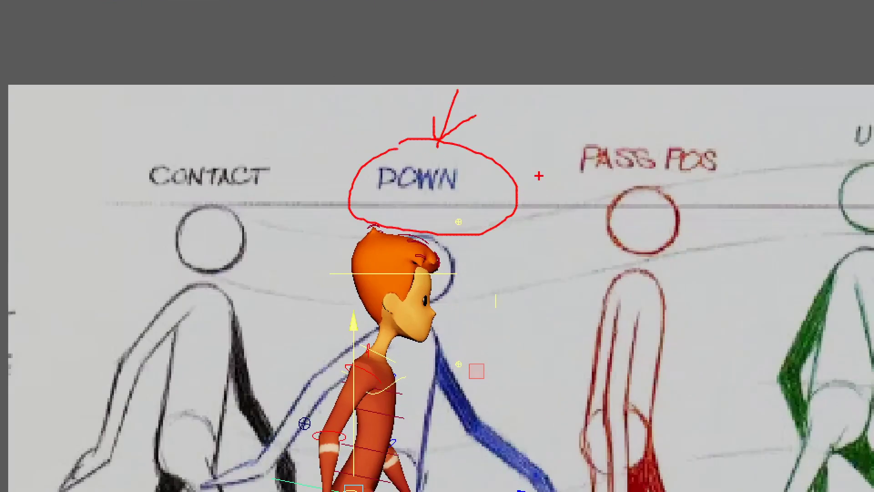
key("Escape")
middle_click_drag(455, 332, 474, 235, "alt")
right_click_drag(378, 259, 406, 248, "alt")
middle_click_drag(407, 248, 411, 255, "alt")
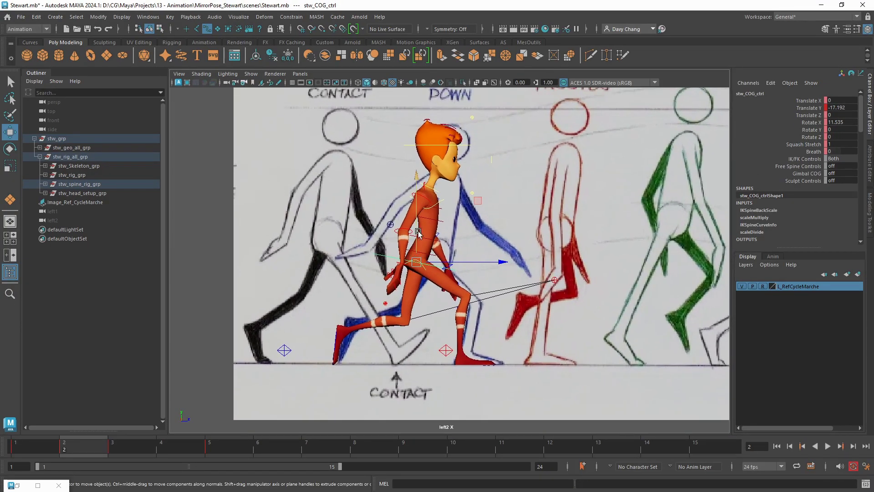
middle_click_drag(523, 209, 483, 259, "alt")
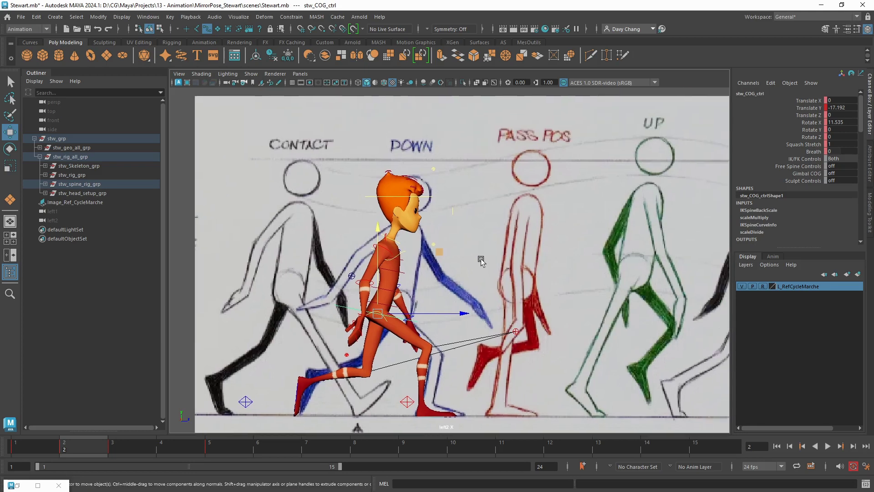
right_click_drag(573, 244, 537, 246, "alt")
middle_click_drag(536, 246, 485, 253, "alt")
right_click_drag(513, 249, 491, 245, "alt")
middle_click_drag(490, 245, 467, 245, "alt")
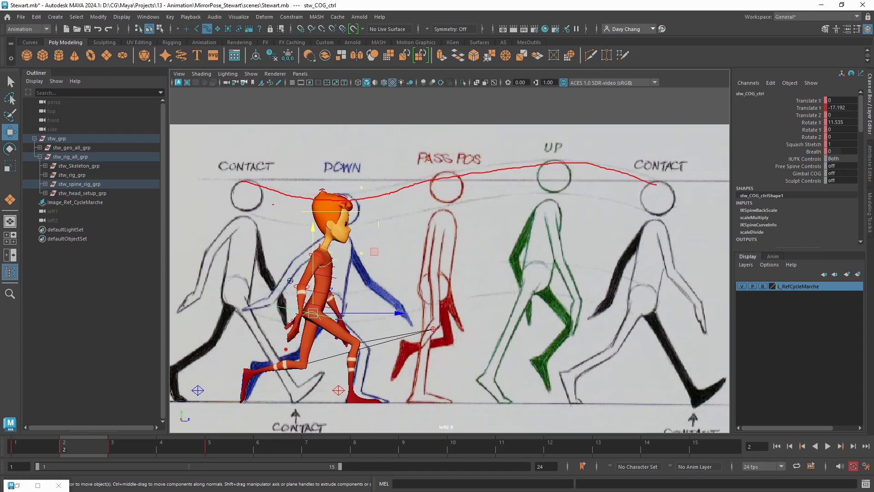
left_click_drag(289, 222, 586, 194)
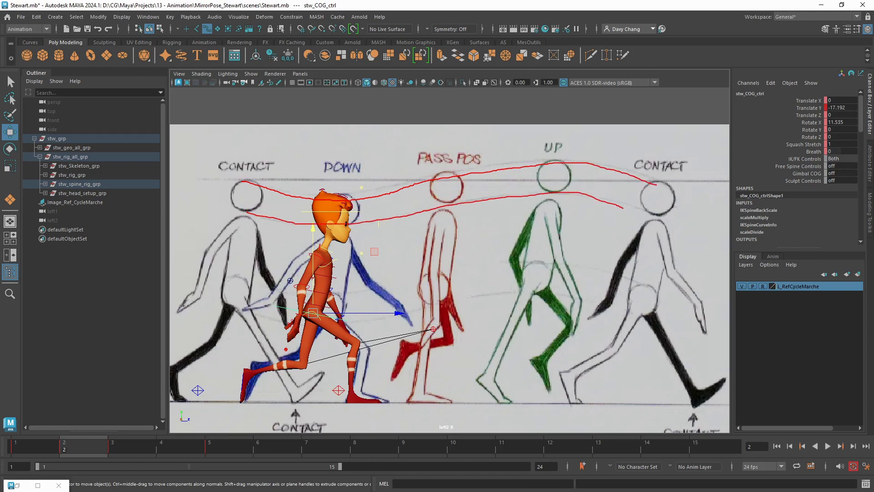
left_click_drag(347, 306, 612, 275)
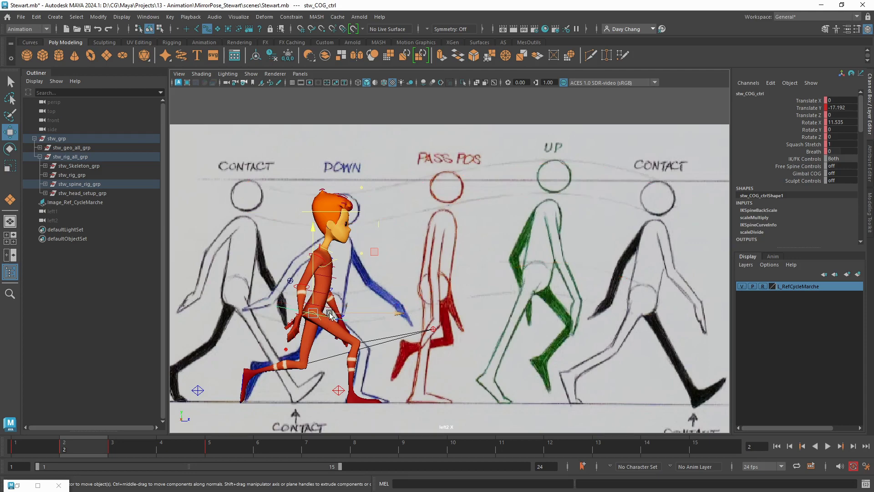
- Fine-tune the COG control's height to about -16.5 in Translate Y
left_click_drag(313, 227, 313, 227)
scroll(367, 268, "up", 2)
middle_click_drag(367, 269, 445, 269, "alt")
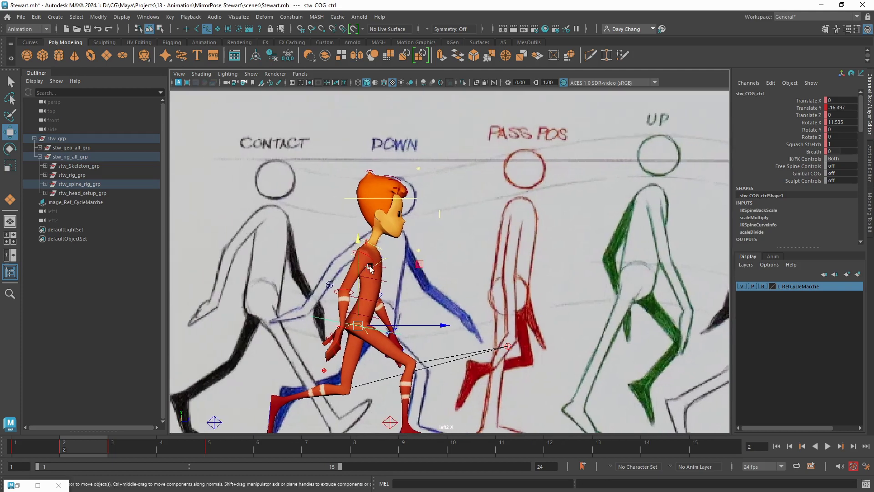
- Swing the right upper arm FK control backward to about 49.4 in Rotate Y, following the DOWN drawing's rear arm
key("q")
left_click(356, 253)
key("e")
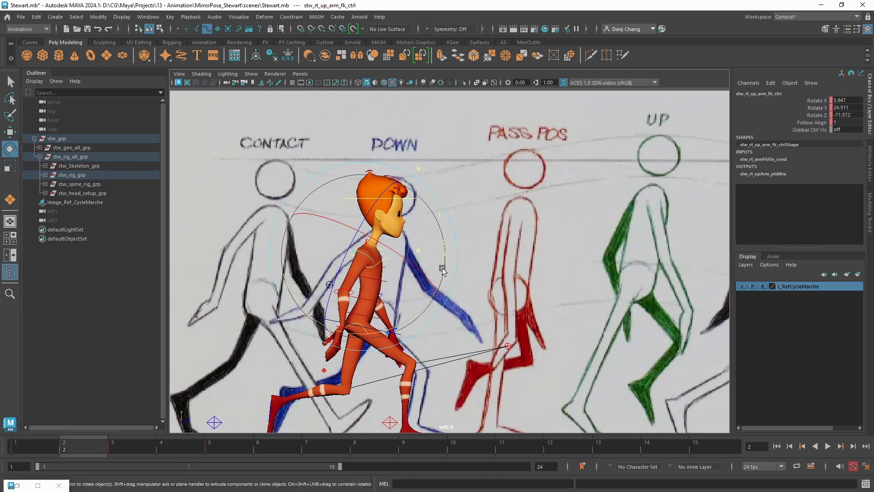
left_click_drag(443, 272, 428, 307)
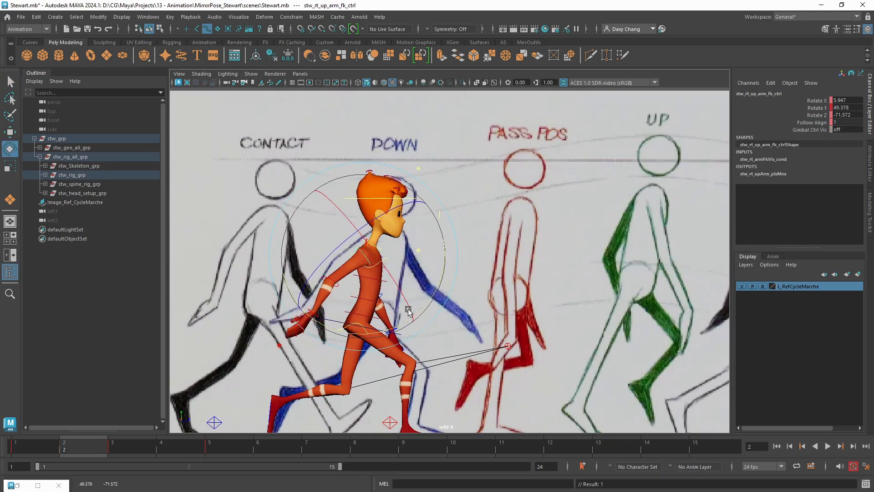
- Rotate the right wrist FK control to about -31.6 in Rotate Z to align the hand with the DOWN drawing
key("q")
left_click(333, 323)
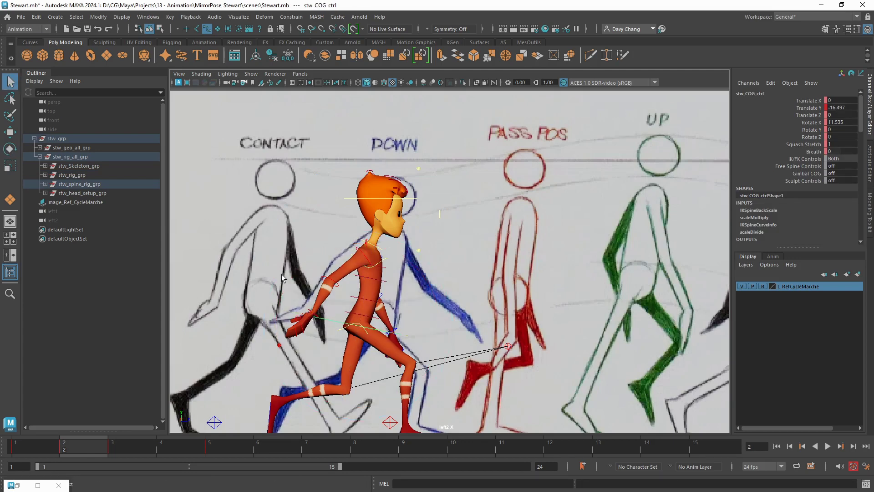
left_click(295, 301)
left_click(308, 312)
key("e")
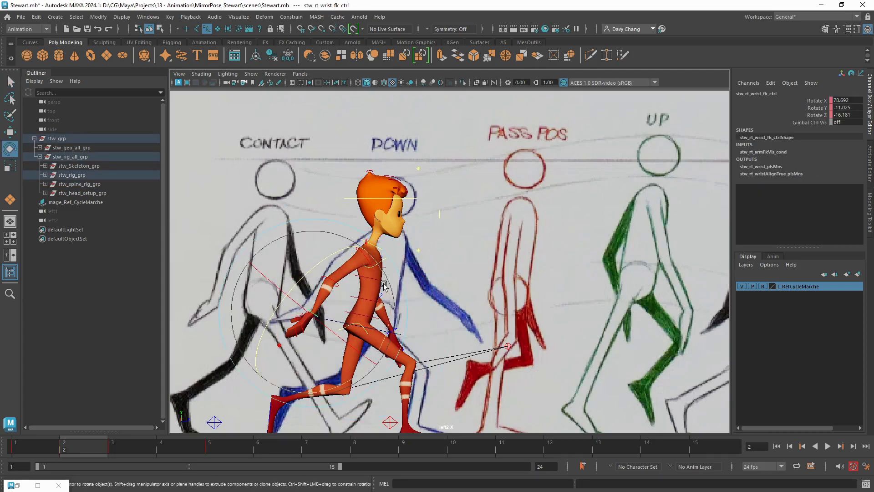
left_click_drag(385, 291, 387, 305)
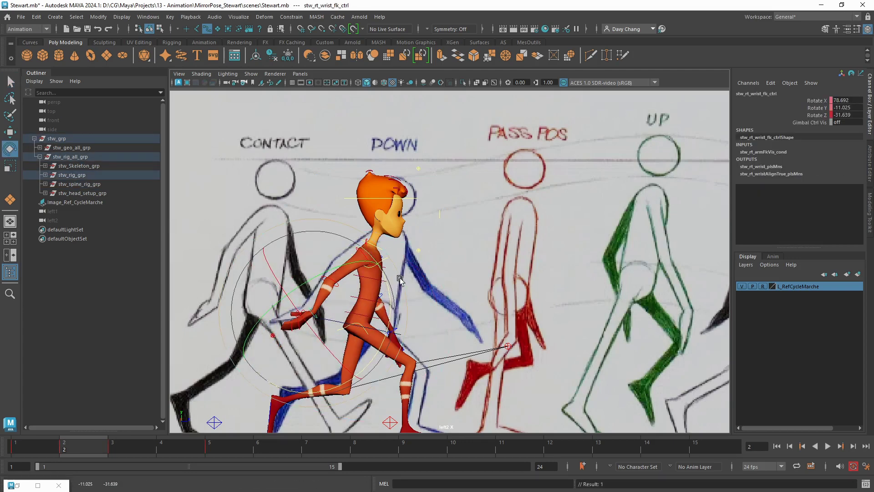
- Swing the left upper arm FK control forward to about -27.8 in Rotate Y, following the DOWN drawing's front arm
scroll(391, 264, "down", 1)
scroll(415, 269, "up", 4)
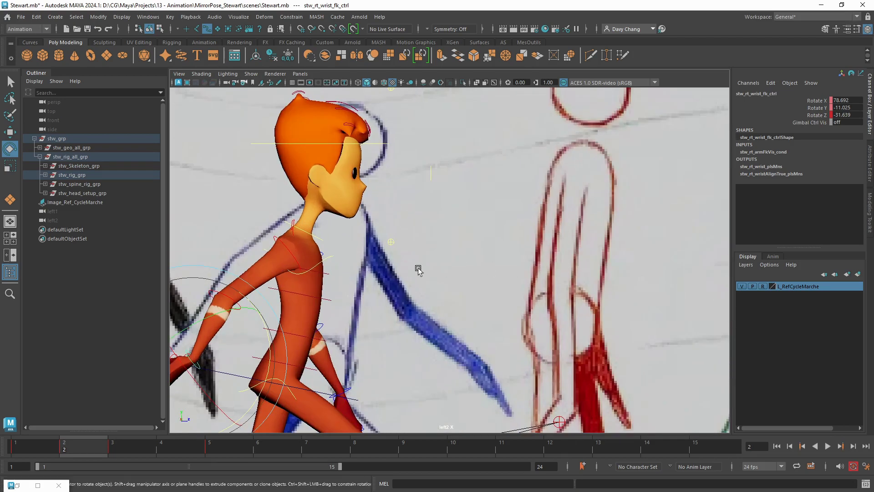
key("space")
key("space")
left_click_drag(549, 192, 451, 286, "alt")
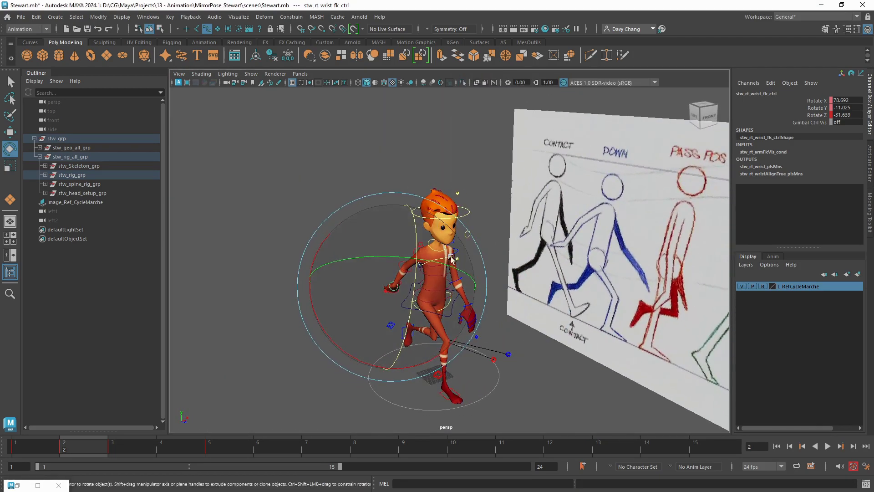
left_click(449, 287)
key("space")
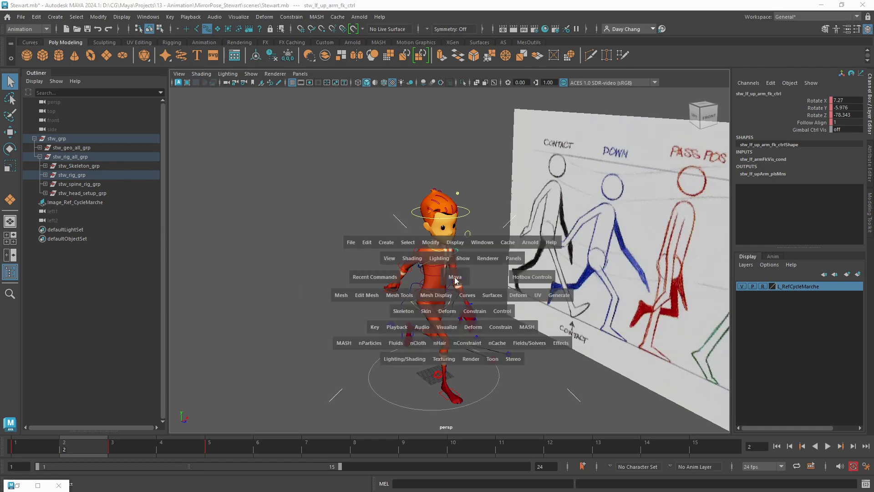
key("space")
scroll(425, 284, "down", 2)
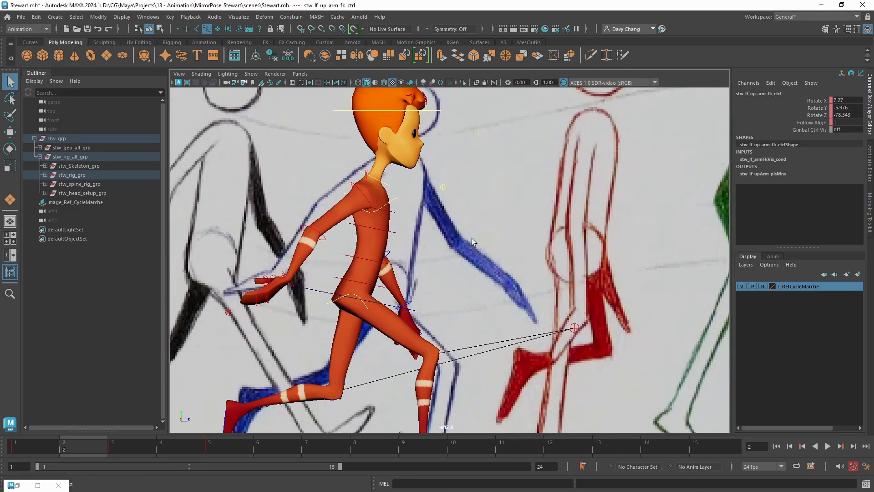
key("e")
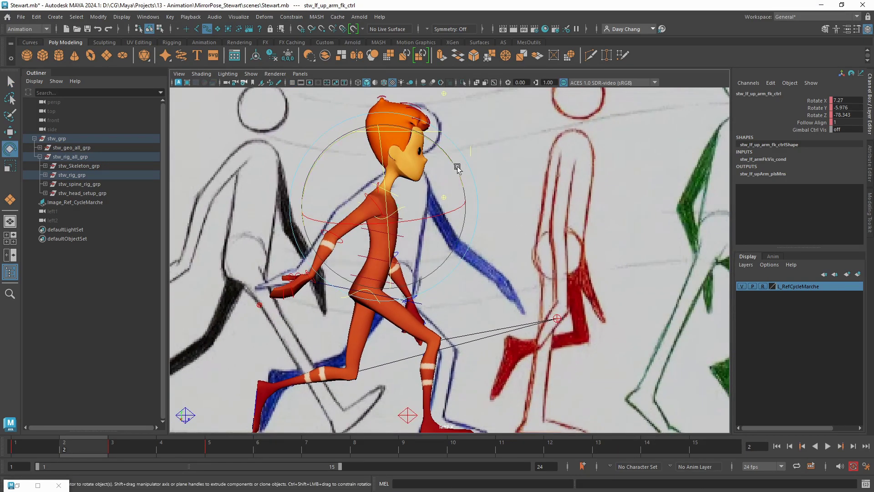
left_click_drag(445, 152, 466, 287)
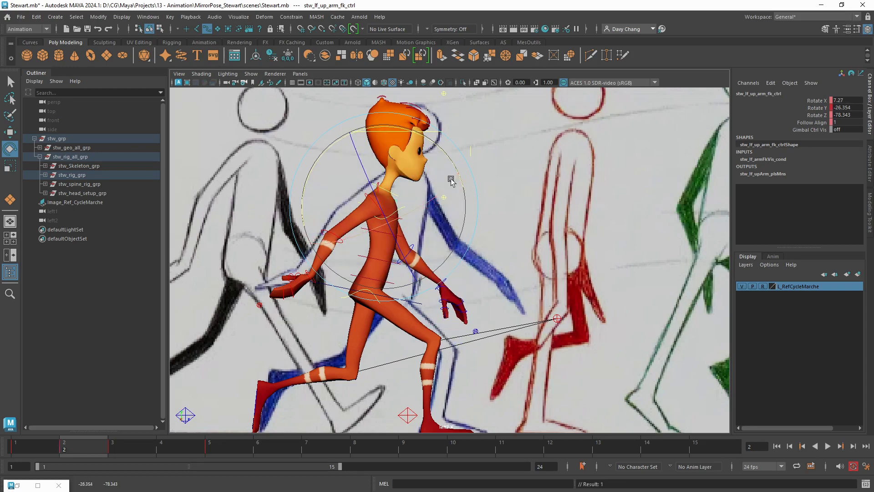
left_click_drag(441, 149, 441, 162)
scroll(441, 162, "down", 4)
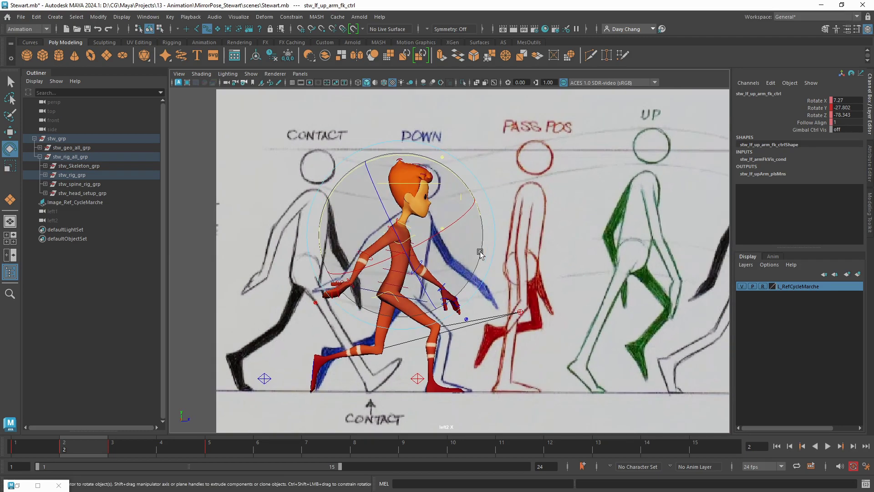
- Select all the character's controls with the All_Ctrls.set selection set from Studio Library and key the down pose at frame 2
key("space")
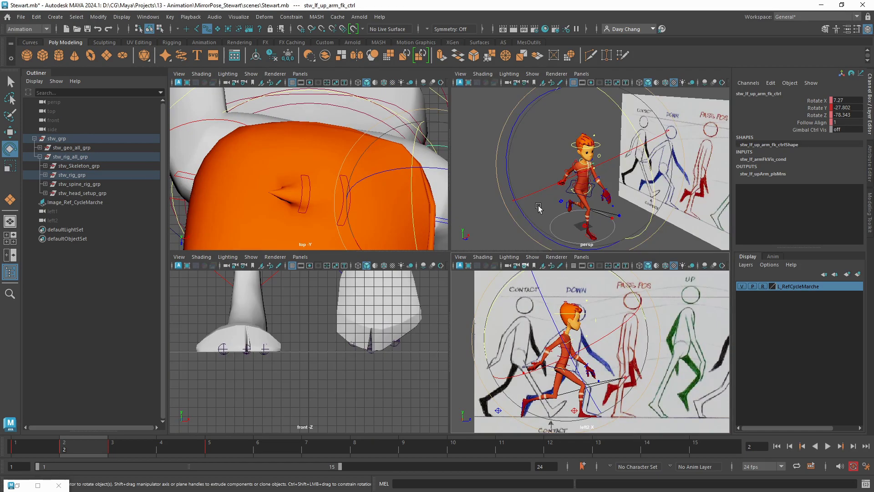
key("space")
left_click_drag(438, 314, 418, 314, "alt")
scroll(429, 312, "up", 2)
scroll(418, 316, "up", 3)
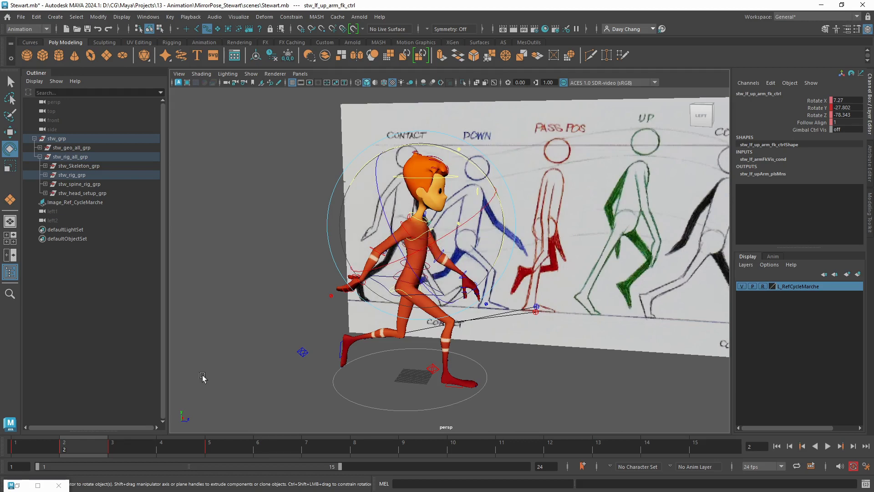
left_click(18, 485)
left_click_drag(600, 79, 610, 79)
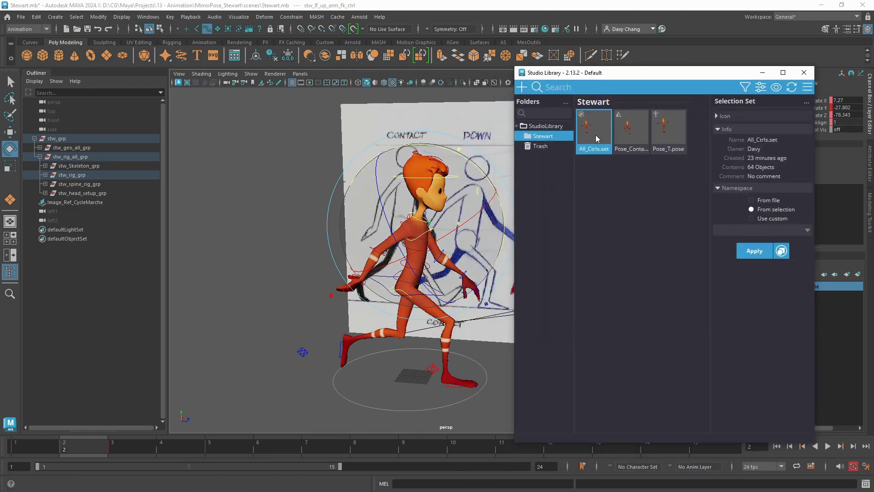
left_click(764, 254)
key("f")
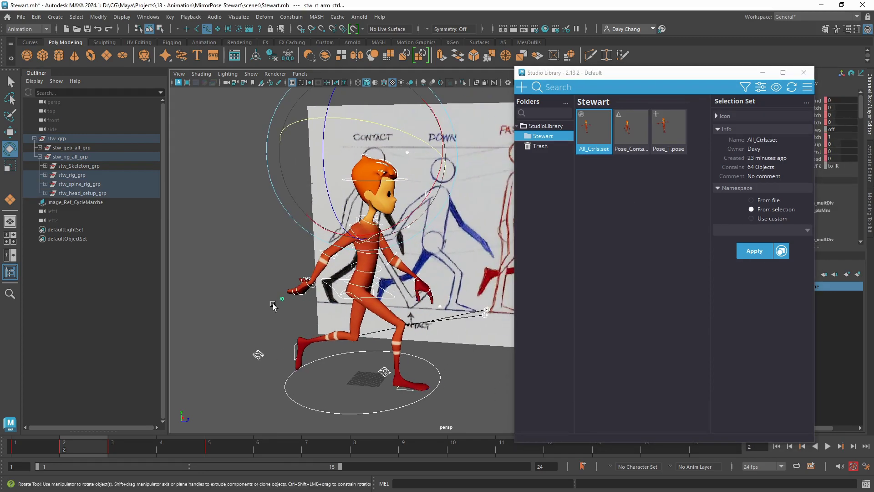
key("s")
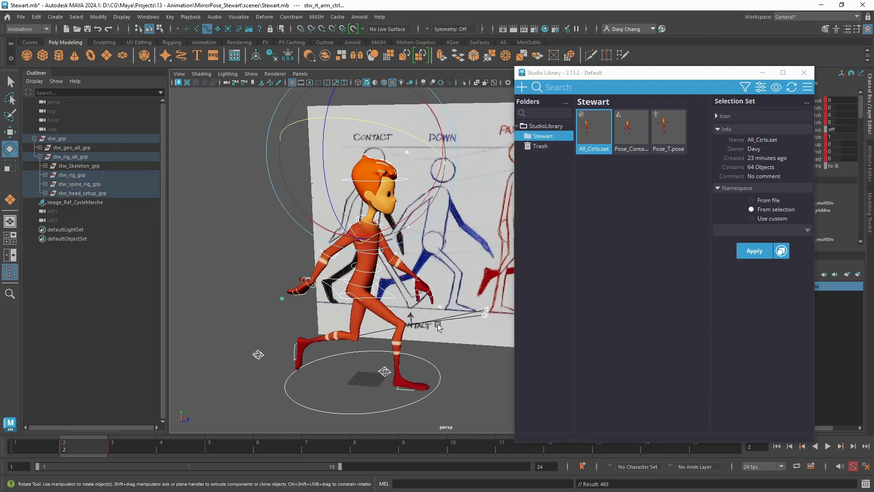
left_click(763, 72)
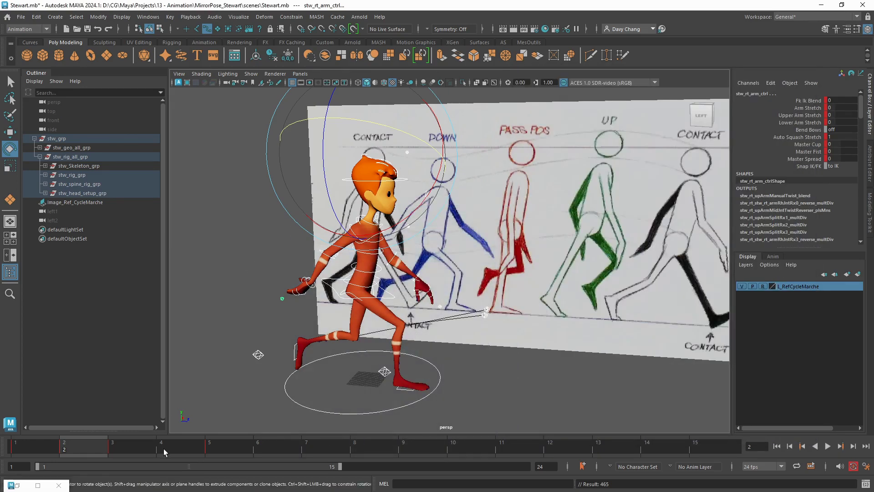
- At frame 4, slide the walk reference image to about -60.3 in Translate Z so the UP drawing sits behind the character
left_click(164, 451)
left_click_drag(366, 303, 428, 310, "alt")
key("space")
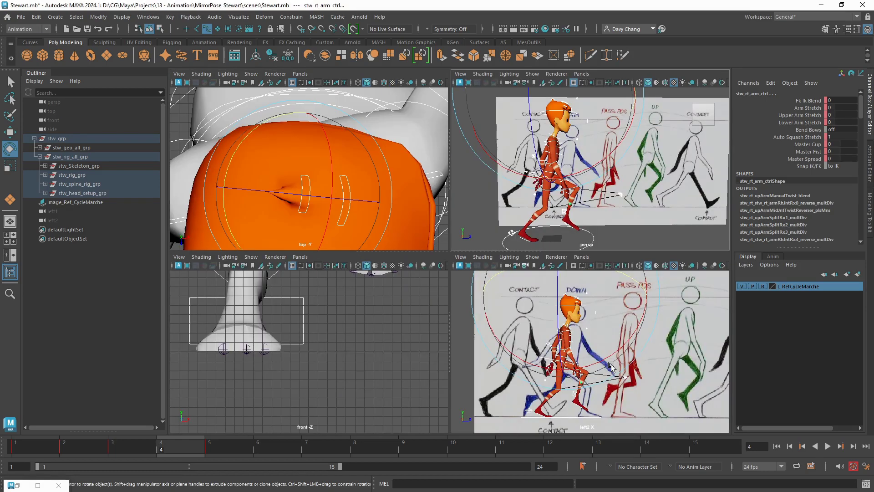
key("space")
left_click(64, 202)
key("w")
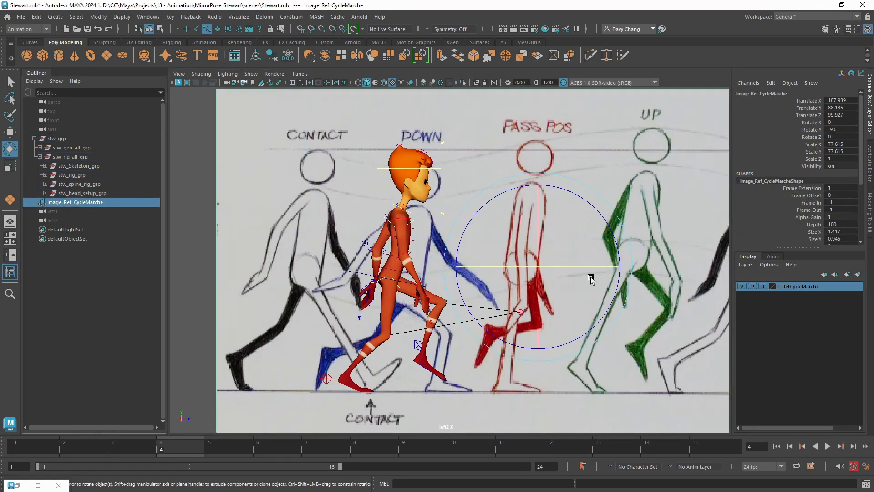
left_click_drag(624, 268, 394, 279)
scroll(359, 294, "up", 2)
middle_click_drag(402, 290, 428, 292, "alt")
scroll(474, 250, "down", 1)
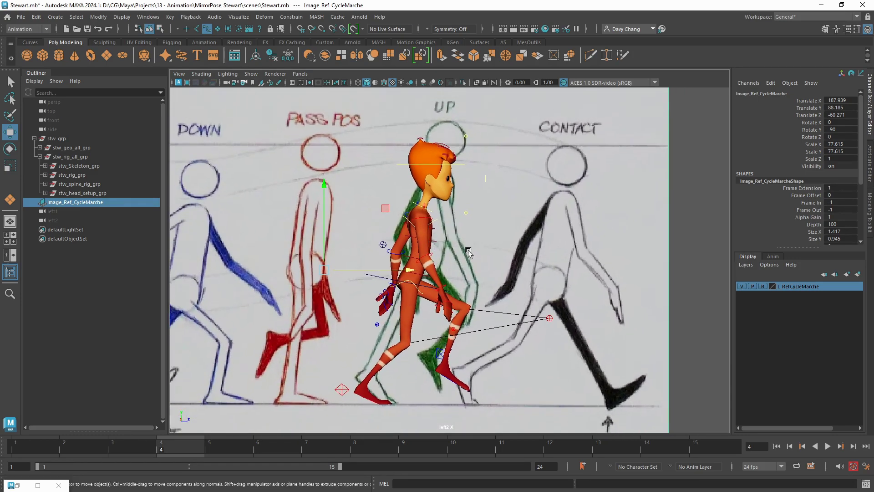
middle_click_drag(468, 252, 465, 268, "alt")
scroll(455, 264, "down", 1)
- Raise the COG control to about -1.57 in Translate Y and increase the right foot IK control's Foot Roll to match the UP drawing
left_click(408, 240)
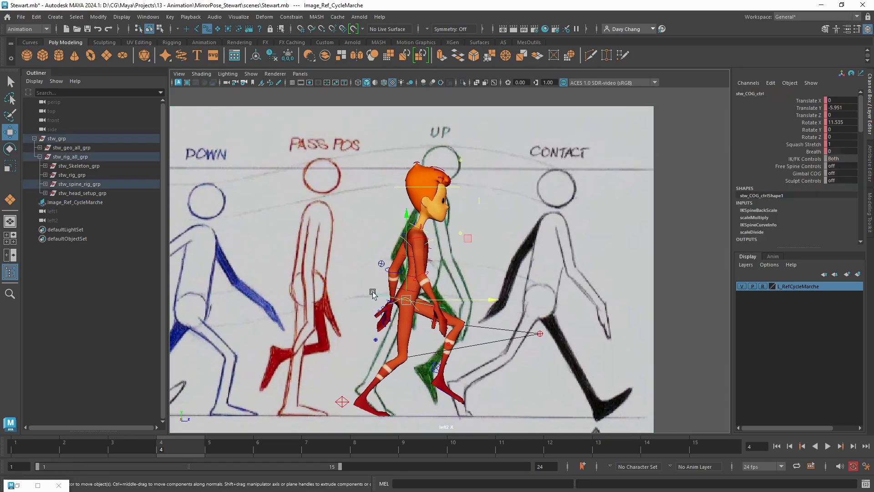
mouse_move(405, 223)
left_mouse_down()
mouse_move(393, 238)
mouse_move(403, 210)
left_mouse_up()
left_click(341, 404)
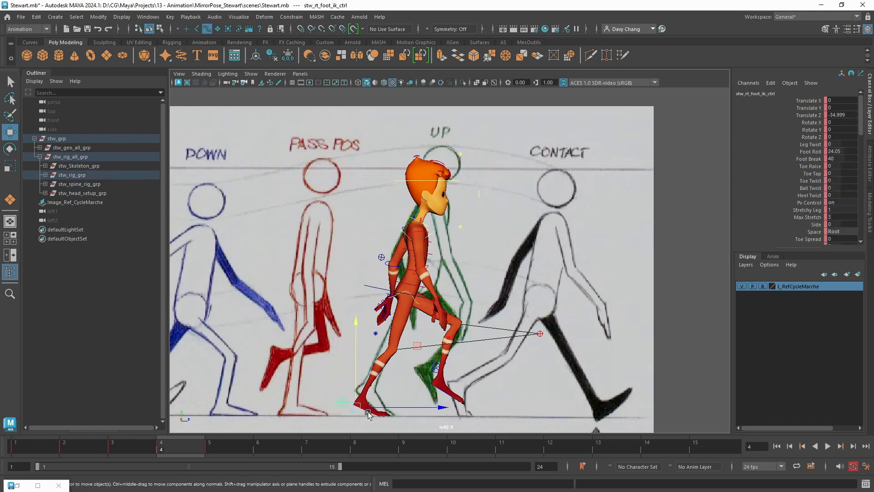
scroll(355, 391, "up", 2)
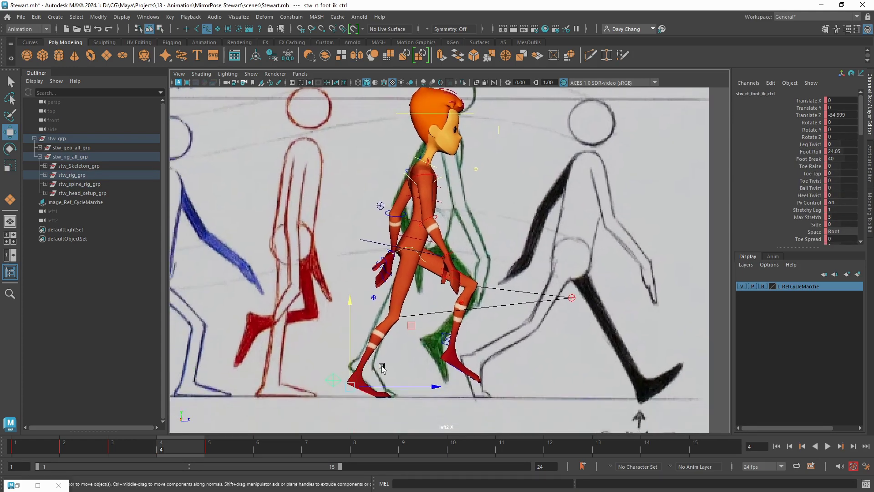
left_click(810, 151)
middle_click_drag(352, 225, 399, 279)
key("w")
- Raise the COG control further to about 5 in Translate Y toward the UP drawing's head height
left_click(373, 243)
scroll(397, 245, "down", 2)
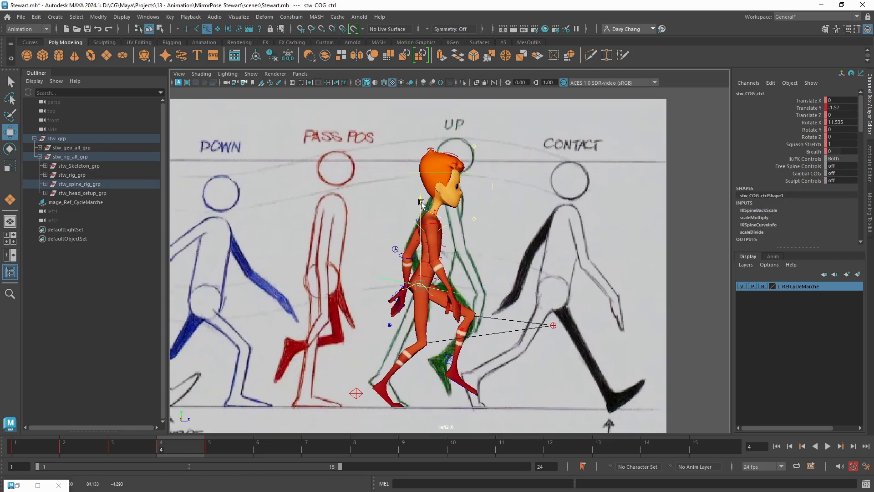
left_click_drag(422, 204, 425, 193)
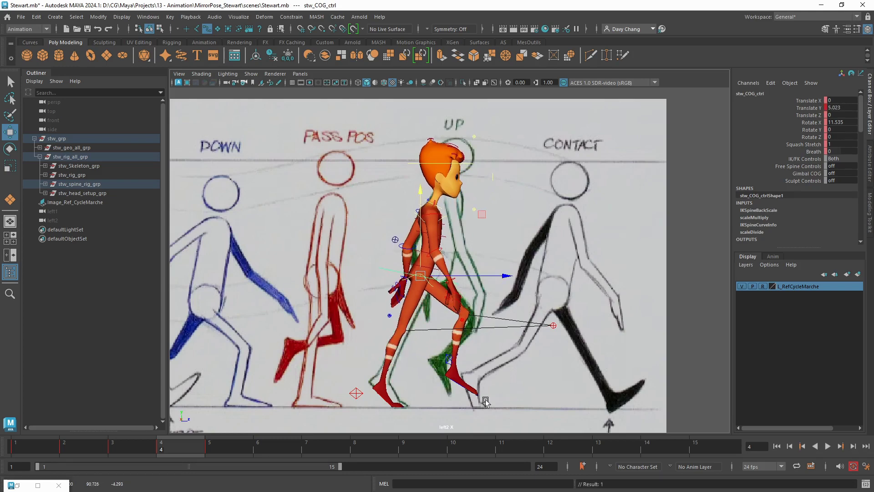
- Set the left foot IK control's Foot Roll to 0 and raise the foot to about 20.2 in Translate Y
left_click(448, 361)
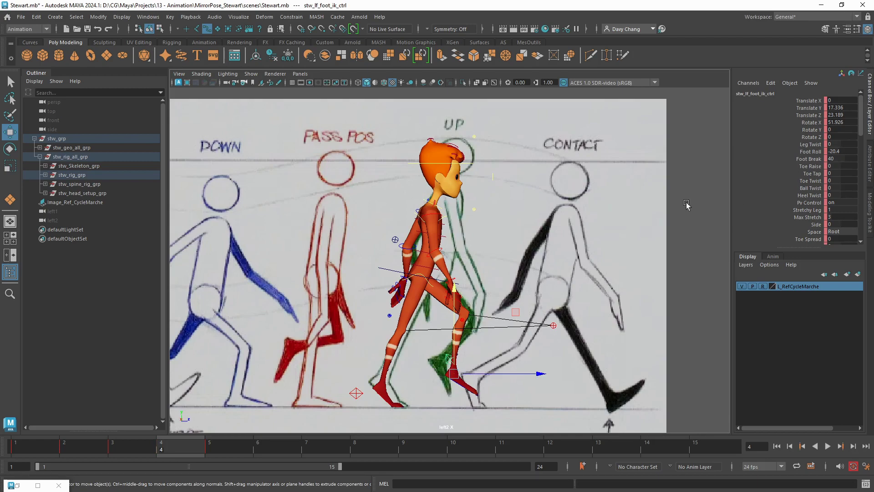
key("space")
key("space")
scroll(430, 296, "up", 3)
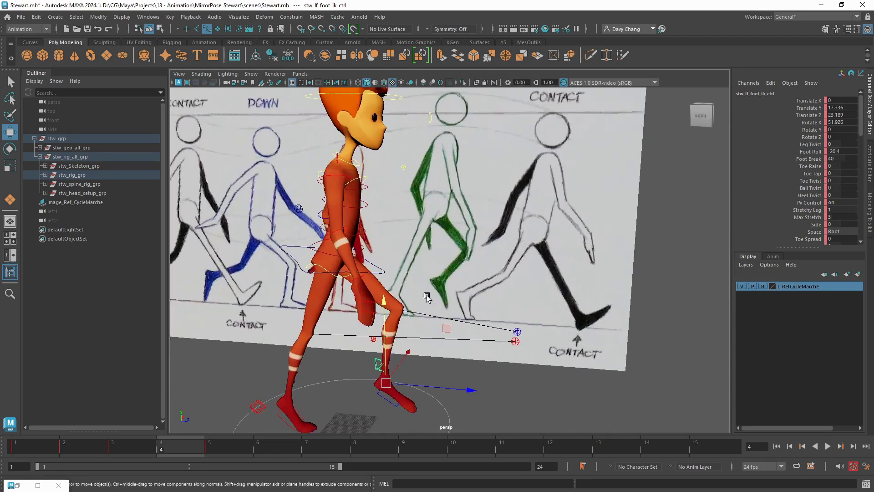
left_click_drag(446, 294, 723, 155, "alt")
left_click(837, 151)
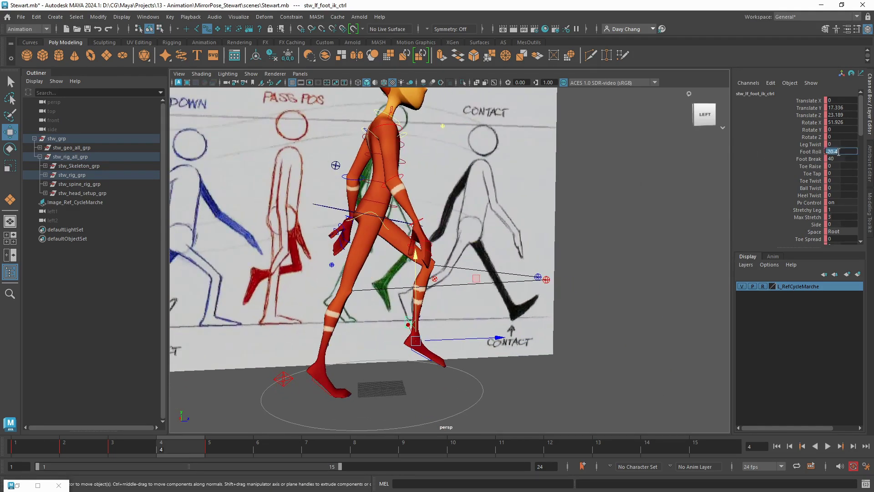
type("0")
key("Return")
left_click_drag(471, 296, 402, 285, "alt")
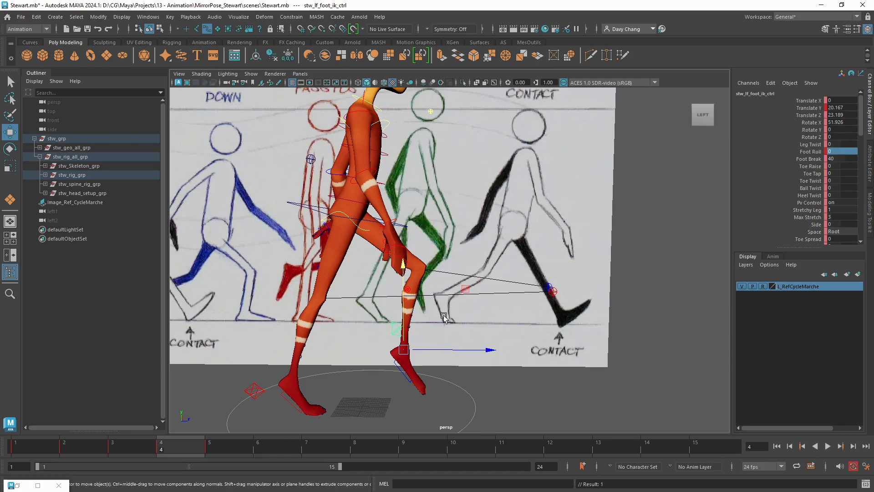
middle_click_drag(475, 314, 498, 311, "alt")
- Move the left foot IK control to about 23.5 in Translate Y and 3.4 in Translate Z, following the UP drawing's lifted foot
key("space")
key("space")
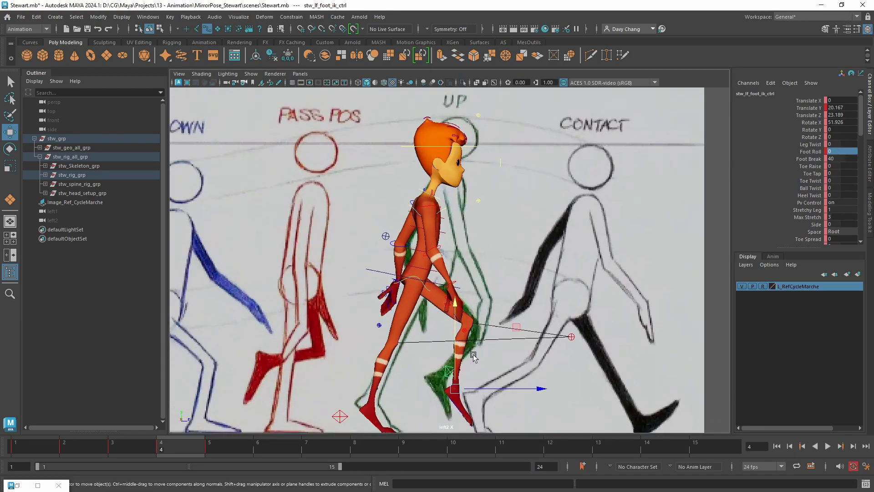
scroll(485, 291, "up", 5)
left_click_drag(520, 241, 501, 242)
scroll(500, 242, "down", 5)
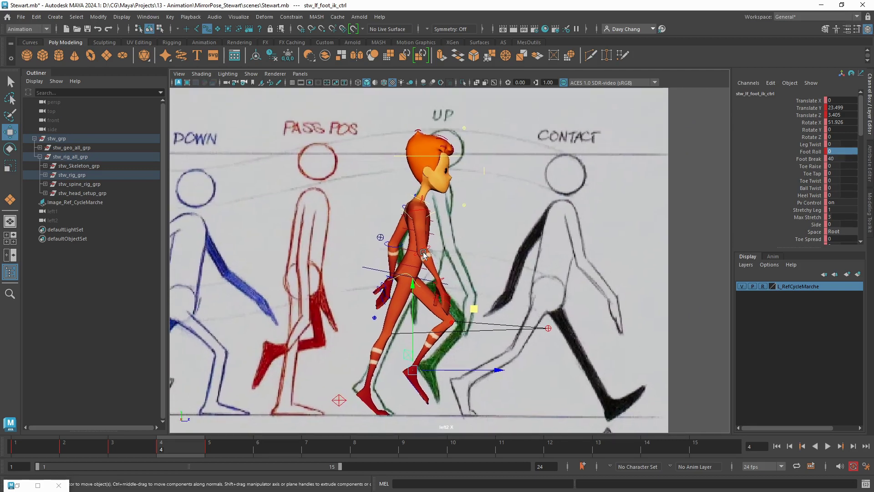
- Rotate the right upper arm FK control to about -8.9 in Rotate Y to follow the UP drawing's arm
left_click(425, 211)
key("e")
left_click_drag(492, 235, 474, 257)
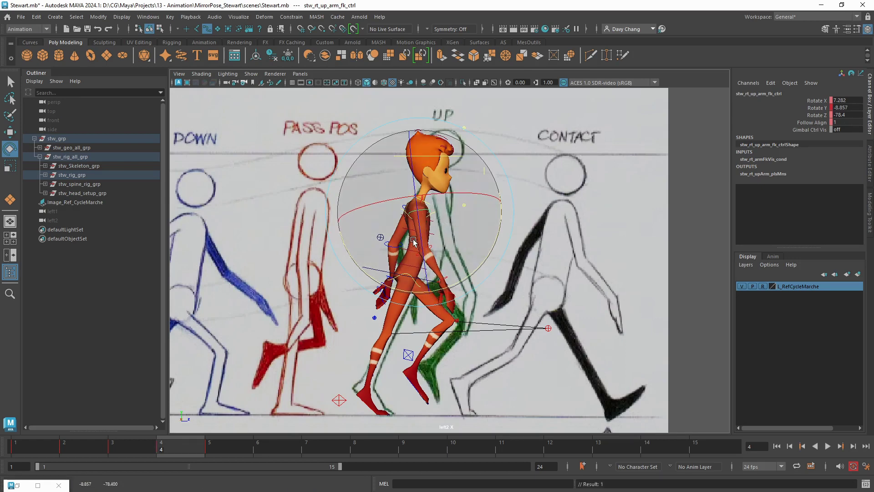
key("q")
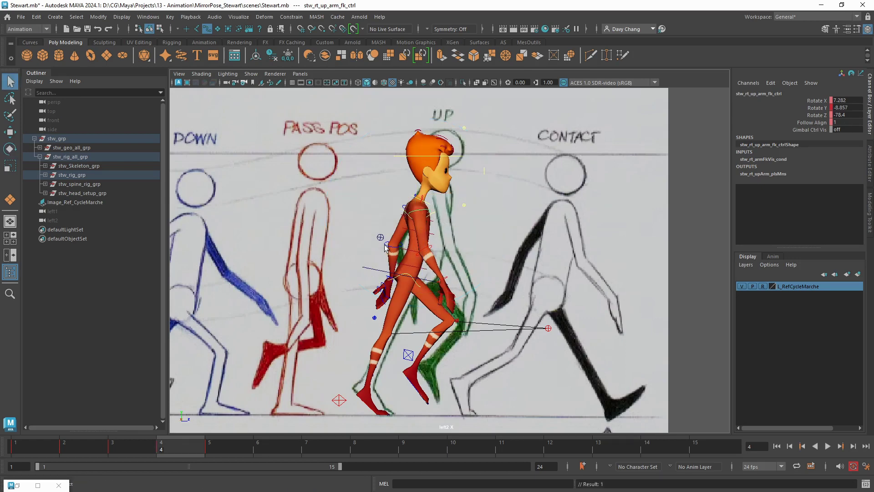
- Bend the left elbow FK control to about -23.8 in Rotate Y
left_click(385, 247)
key("e")
left_click_drag(373, 169, 352, 188)
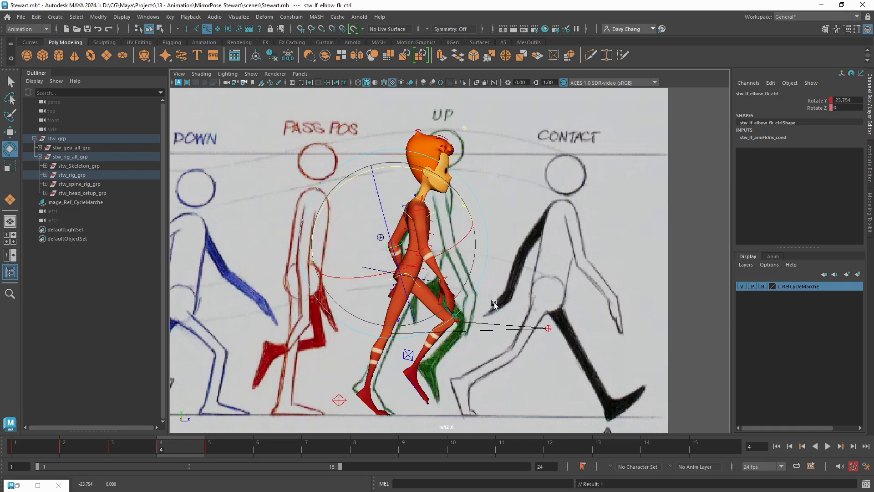
- Rotate the right wrist FK control to adjust the hand for the up pose
left_click(444, 281)
left_click_drag(504, 229, 474, 192)
key("q")
- Rotate the left wrist FK control to about -3.7 in Rotate Z to adjust the hand for the up pose
key("space")
key("space")
left_click(473, 192)
key("e")
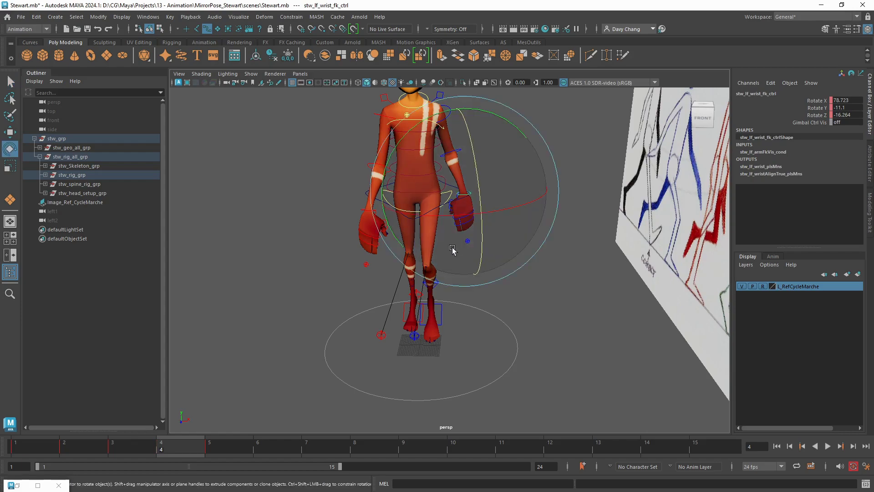
left_click_drag(456, 246, 514, 227, "alt")
mouse_move(463, 174)
left_mouse_down()
mouse_move(553, 239)
mouse_move(412, 257)
mouse_move(448, 286)
mouse_move(482, 291)
left_mouse_up()
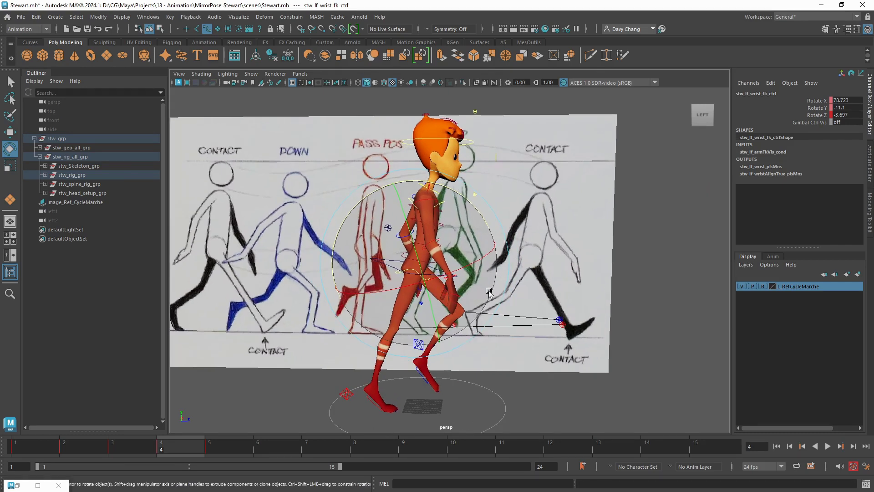
key("q")
mouse_move(467, 284)
left_mouse_down("alt")
mouse_move(485, 275)
mouse_move(473, 279)
left_mouse_up("alt")
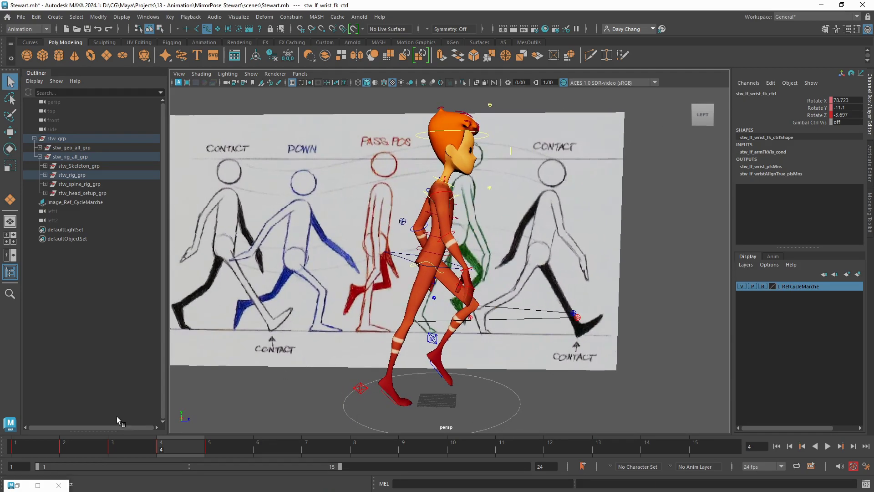
- Select all of the character's rig controls by applying the All_Ctrls.set selection set from Studio Library
left_click(38, 484)
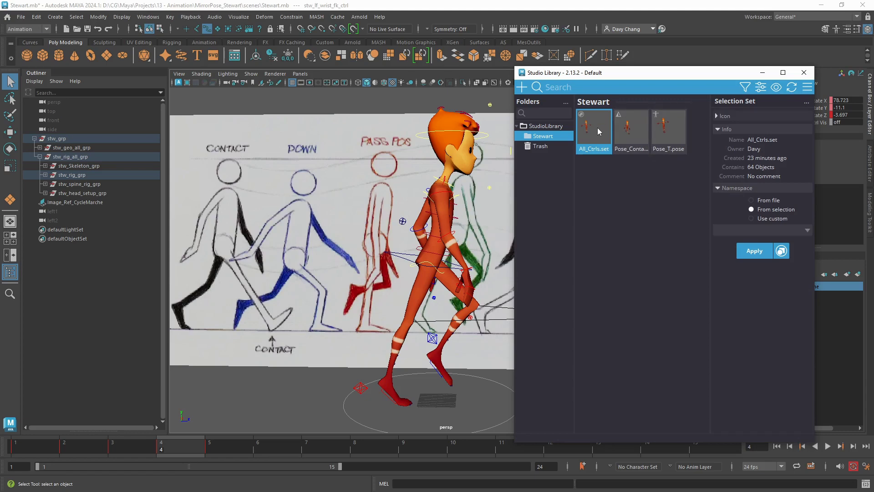
left_click(758, 252)
left_click_drag(346, 255, 314, 254, "alt")
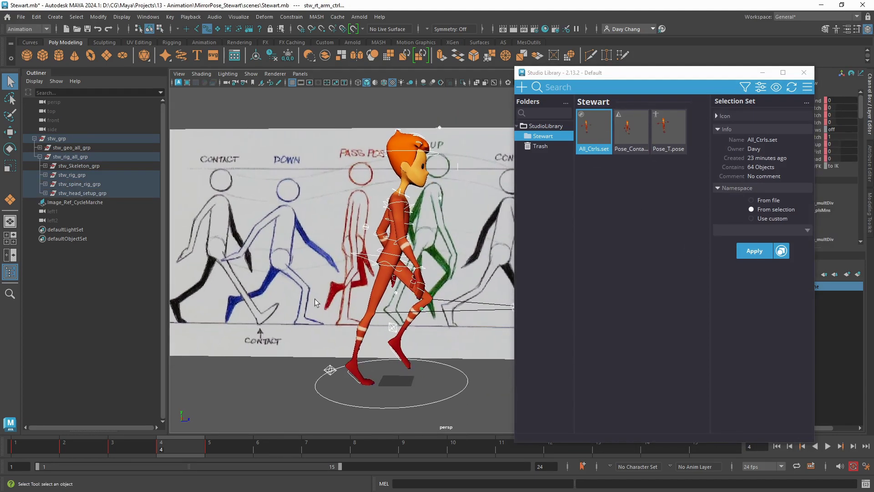
left_click_drag(453, 271, 475, 207, "alt")
left_click(761, 73)
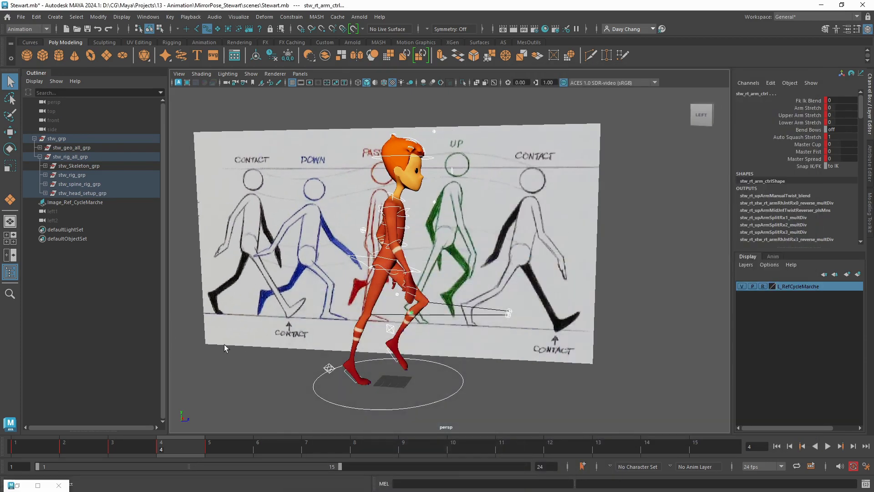
- Play back the keyed walk poses to review the motion and return to frame 1 for a closer side view
key("alt+v")
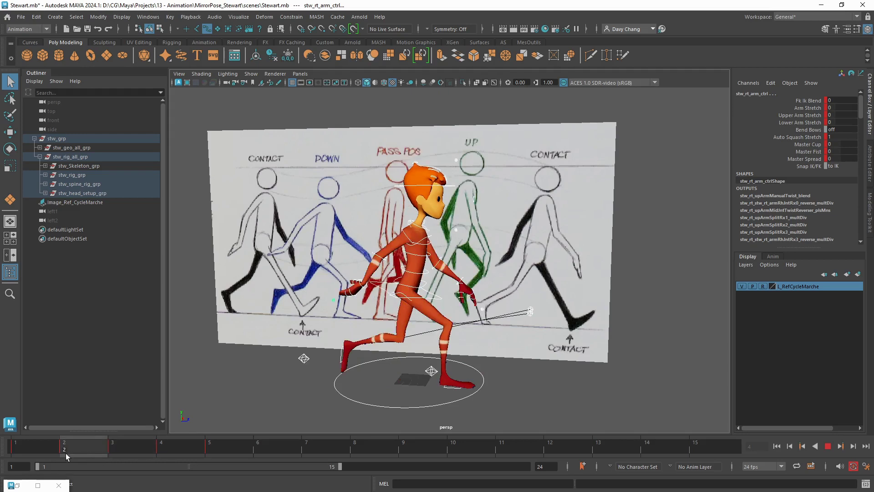
left_click_drag(66, 452, 45, 451)
left_click_drag(335, 329, 358, 324, "alt")
right_click_drag(357, 324, 382, 319, "alt")
middle_click_drag(383, 319, 440, 310, "alt")
right_click_drag(441, 311, 457, 309, "alt")
- Select the COG control and scrub to frame 3 to compare the hip height with the reference drawings
left_click(446, 279)
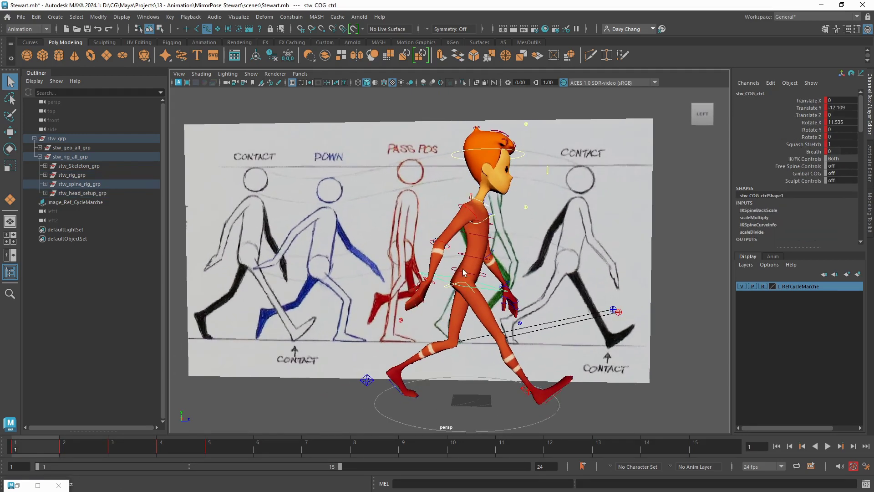
left_click_drag(39, 444, 135, 449)
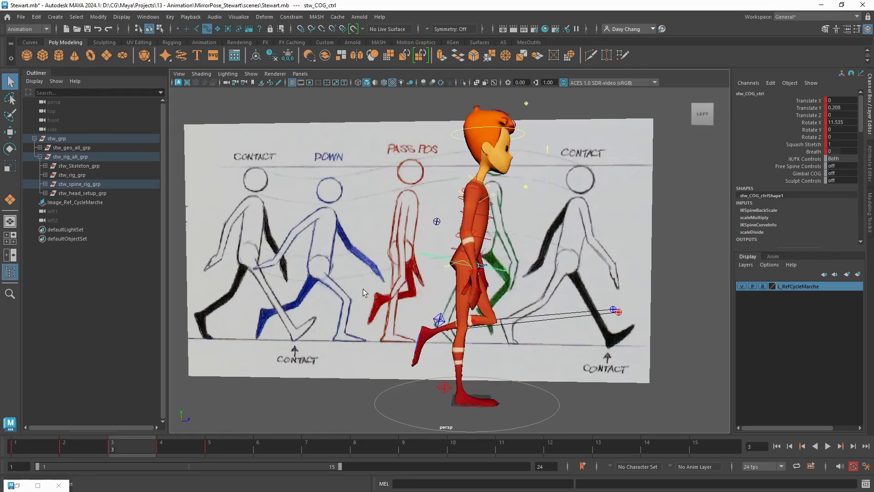
left_click_drag(362, 288, 386, 282, "alt")
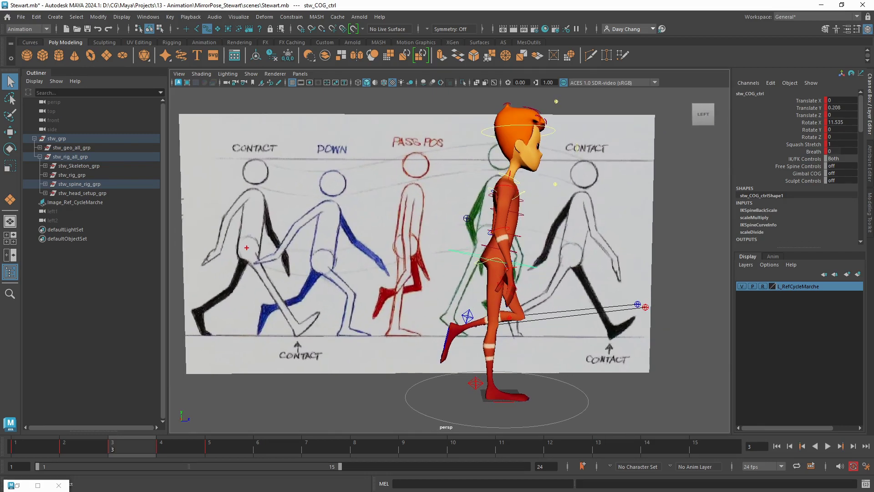
left_click_drag(247, 247, 575, 252)
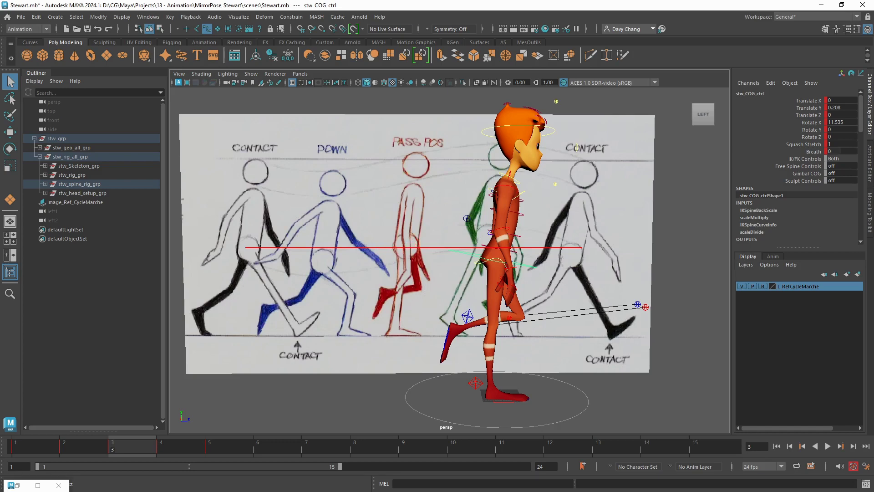
key("Escape")
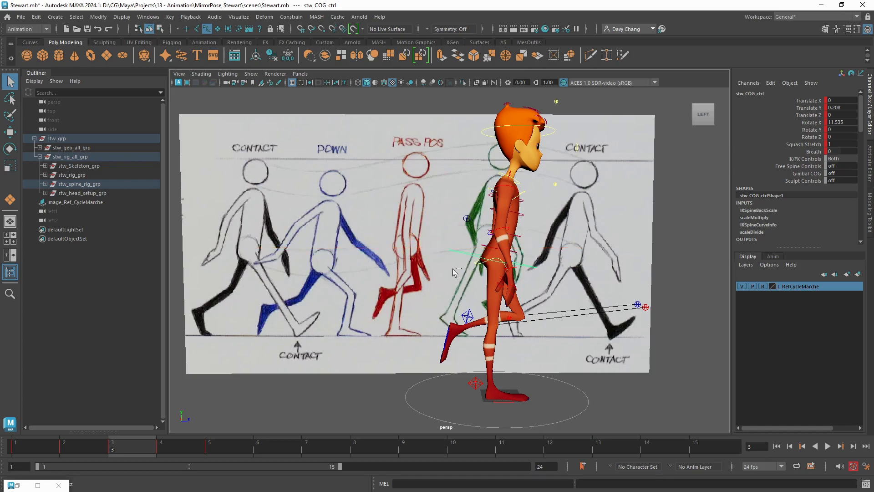
- Return to frame 1 and examine the contact pose's hip height against the whole reference image
left_click_drag(127, 444, 32, 446)
scroll(442, 289, "down", 1)
right_click_drag(442, 289, 370, 288, "alt")
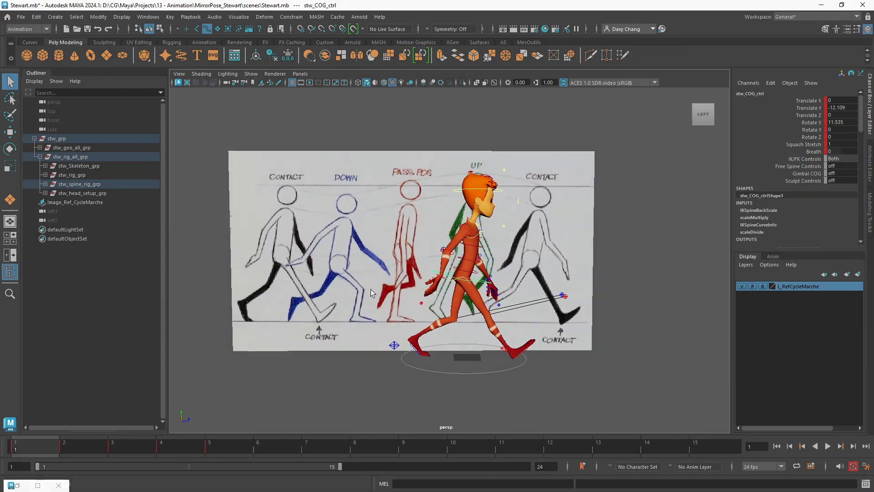